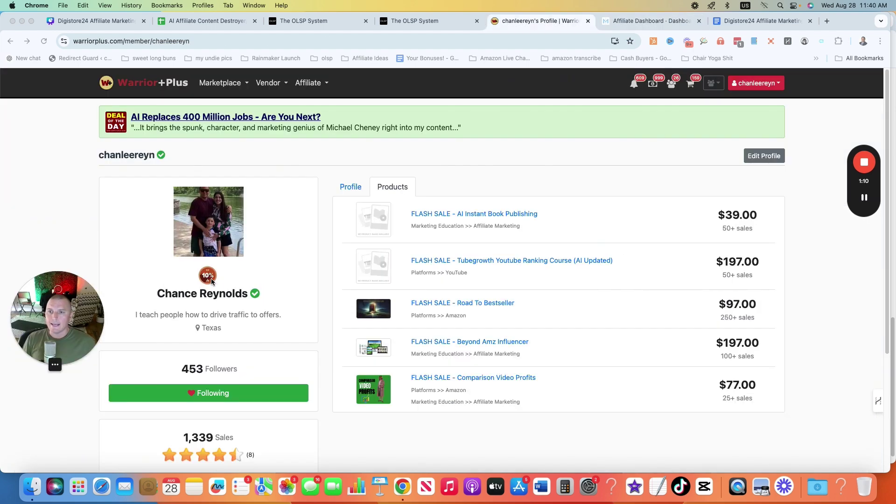
Step: Move to Canva slide 3, 'How to sign up for Digistore24', and open the Digistore24 sign-up form
{"action": "mouse_move", "coordinate": [211, 277]}
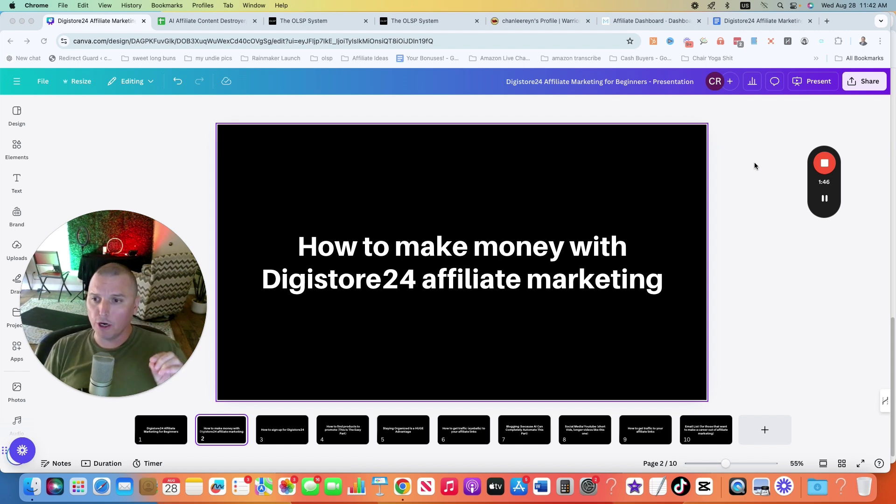
{"action": "key", "text": "Down"}
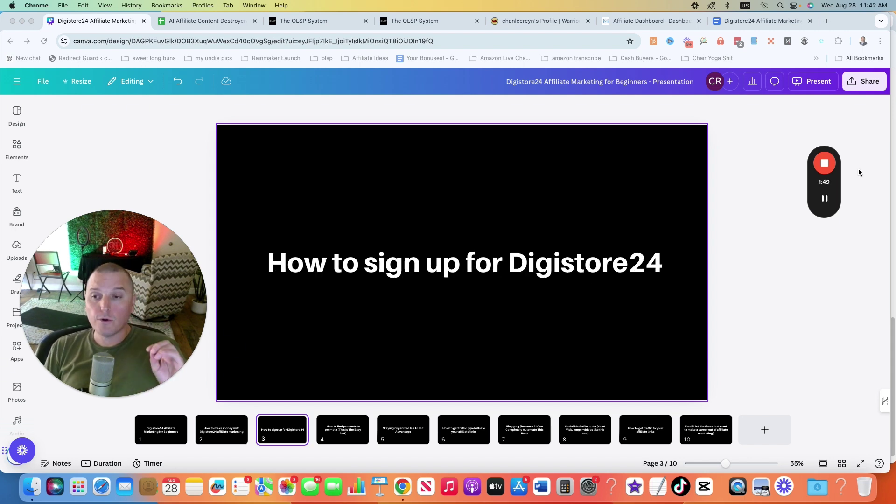
{"action": "left_click", "coordinate": [825, 199]}
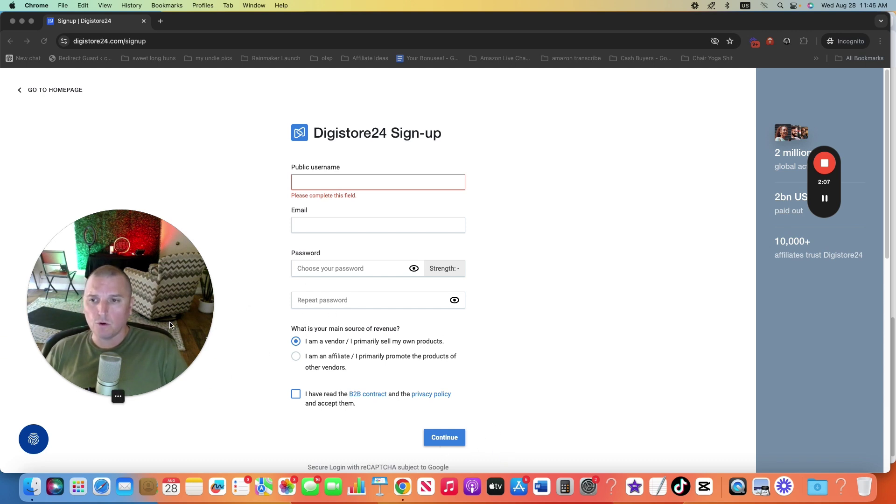
Step: Bring up Digistore24's marketplace of all offers filtered to English, showing 1025 products
{"action": "left_click", "coordinate": [824, 200]}
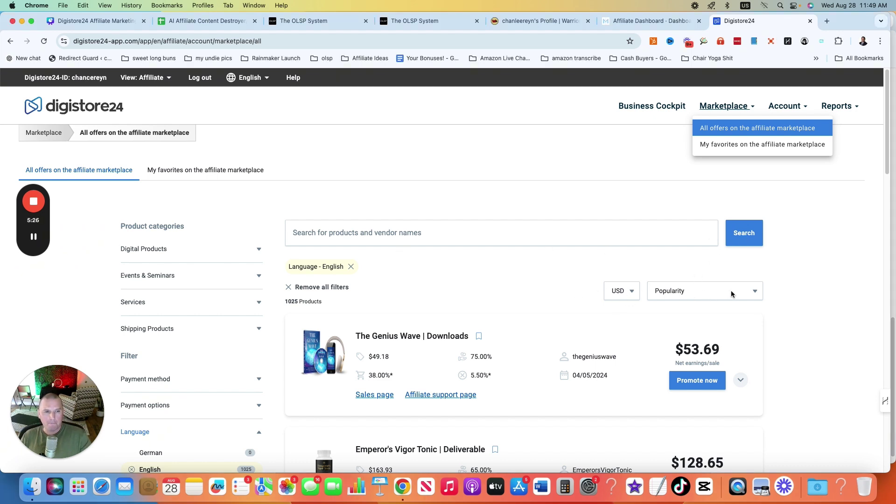
Step: Sort the English offers by Cart conversion instead of Popularity, putting SightCare | Supplements - Health first
{"action": "left_click", "coordinate": [749, 291]}
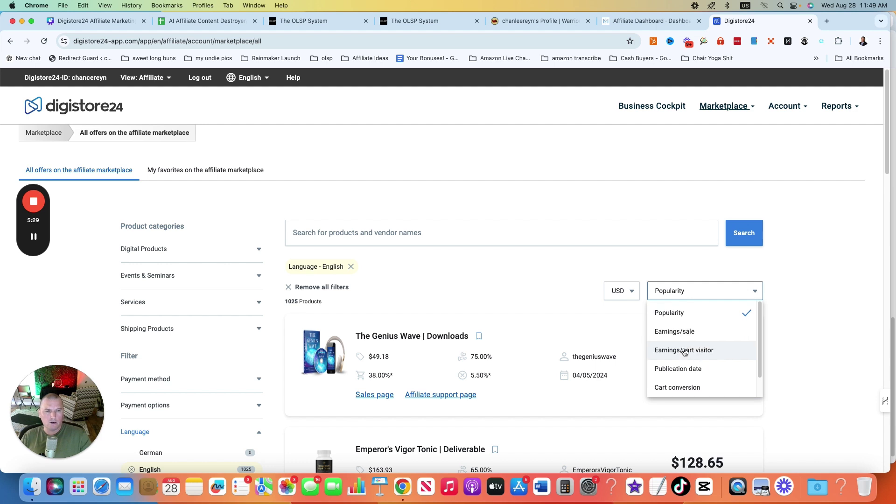
{"action": "scroll", "coordinate": [686, 379], "scroll_direction": "down", "scroll_amount": 1}
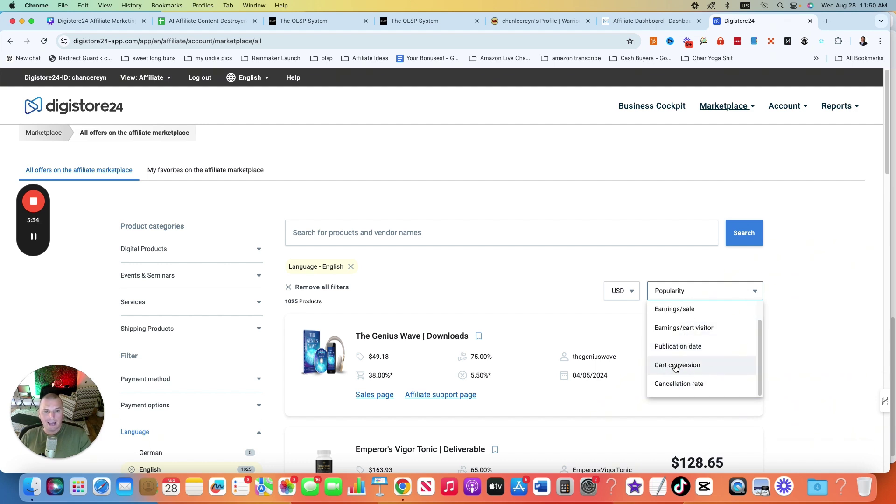
{"action": "left_click", "coordinate": [675, 368]}
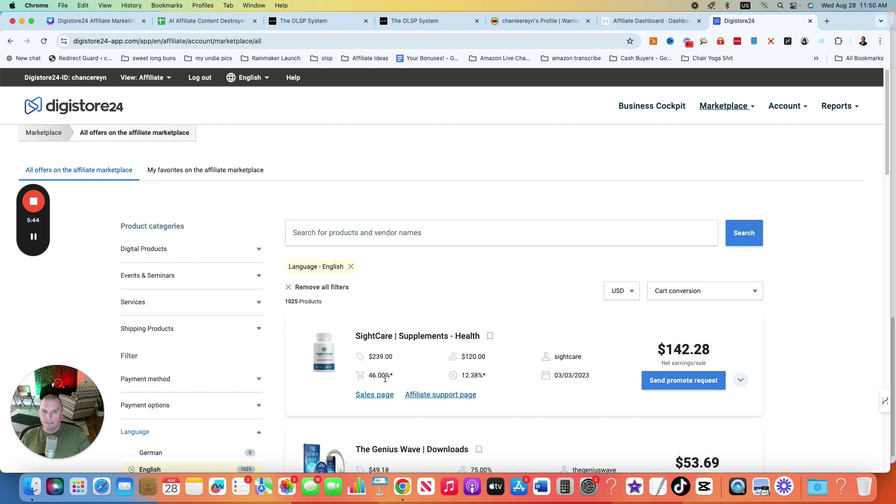
Step: Request the promolink for the 33 Ideas offer, then close the Promolink dialog
{"action": "scroll", "coordinate": [387, 383], "scroll_direction": "down", "scroll_amount": 3}
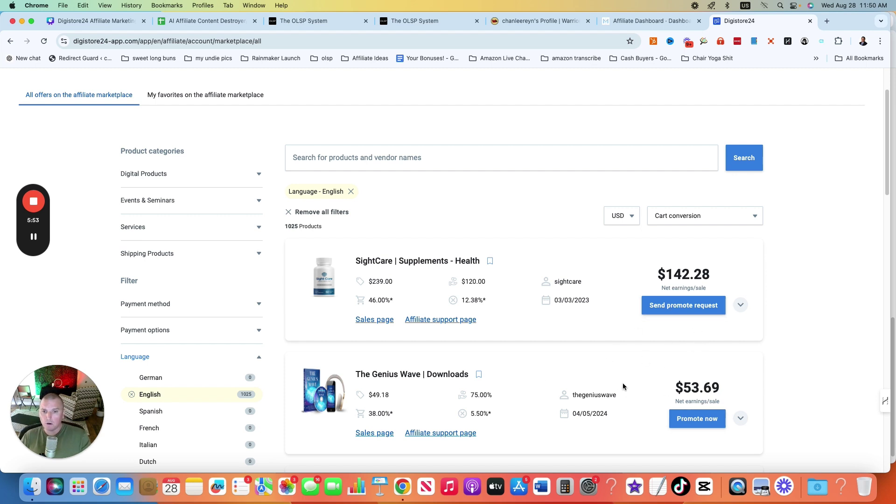
{"action": "scroll", "coordinate": [625, 379], "scroll_direction": "down", "scroll_amount": 3}
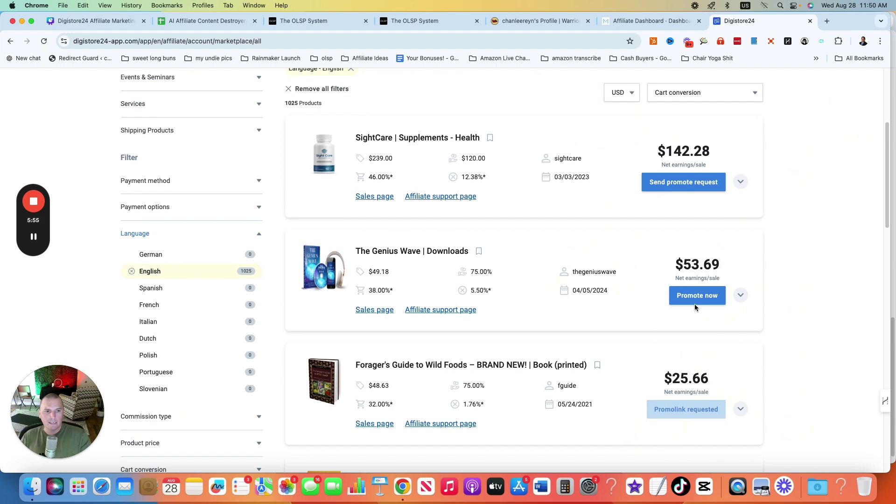
{"action": "scroll", "coordinate": [642, 343], "scroll_direction": "down", "scroll_amount": 3}
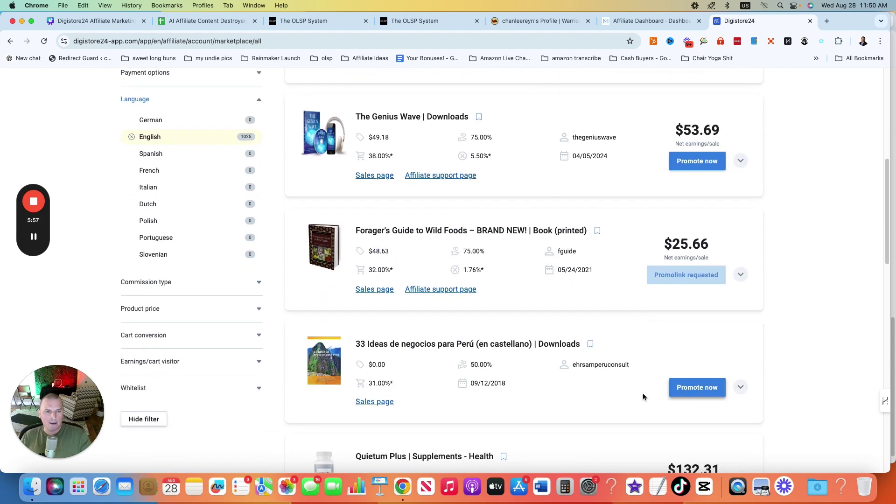
{"action": "scroll", "coordinate": [634, 392], "scroll_direction": "down", "scroll_amount": 1}
{"action": "scroll", "coordinate": [633, 396], "scroll_direction": "down", "scroll_amount": 1}
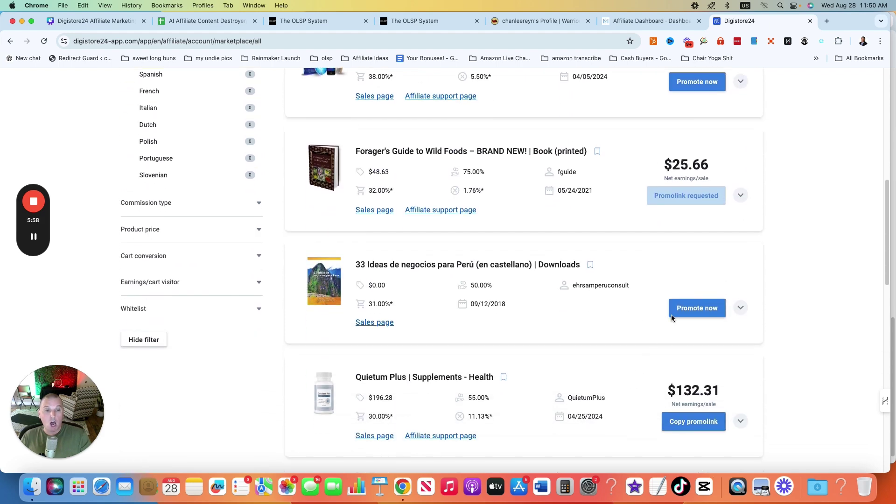
{"action": "left_click", "coordinate": [698, 309]}
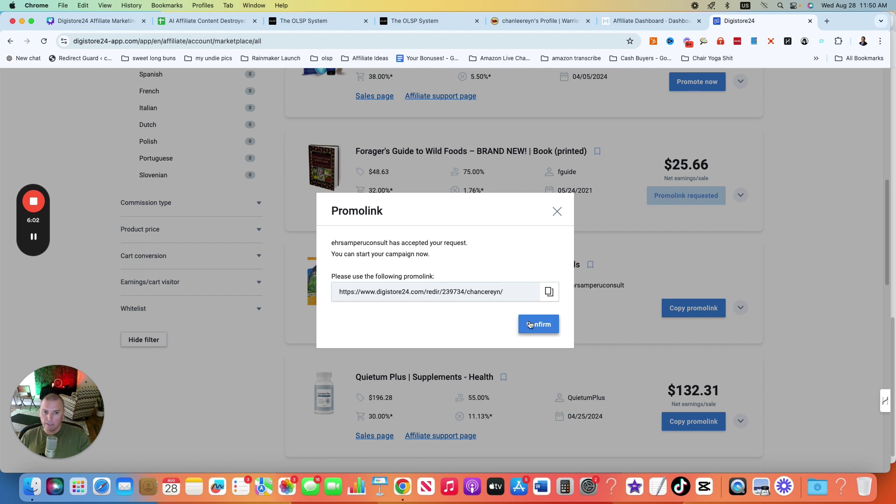
{"action": "left_click", "coordinate": [558, 214]}
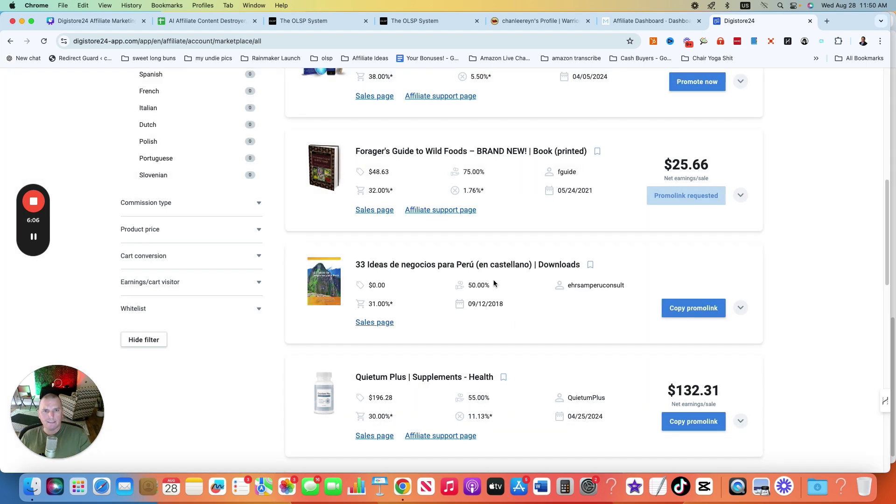
Step: Scroll down the sorted offers to The Money Wave listing at 27.00%
{"action": "scroll", "coordinate": [586, 336], "scroll_direction": "down", "scroll_amount": 3}
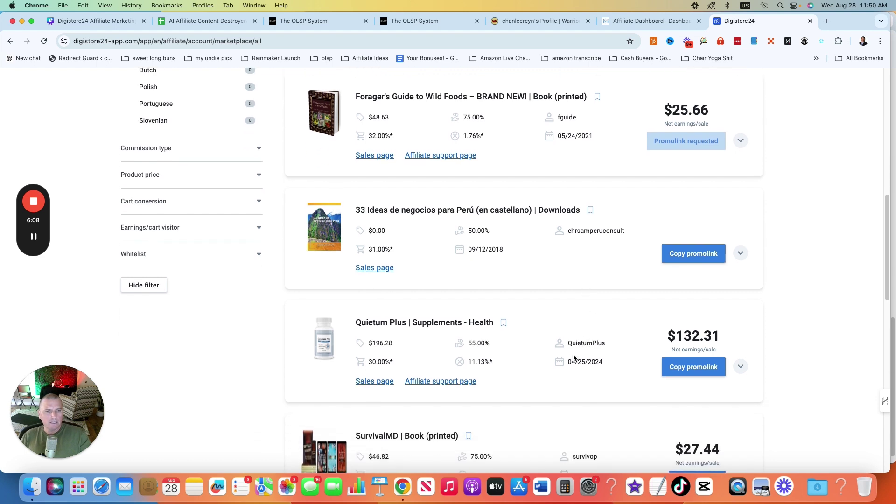
{"action": "scroll", "coordinate": [579, 333], "scroll_direction": "down", "scroll_amount": 3}
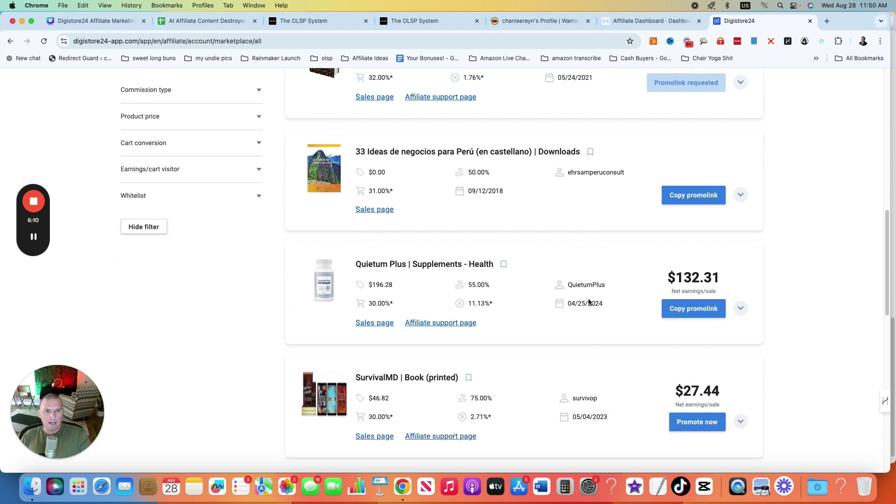
{"action": "scroll", "coordinate": [578, 373], "scroll_direction": "down", "scroll_amount": 4}
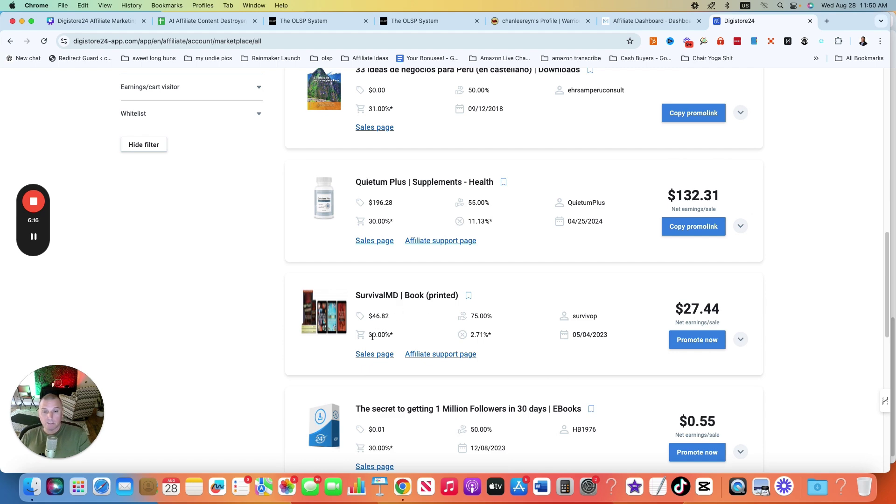
{"action": "scroll", "coordinate": [570, 358], "scroll_direction": "down", "scroll_amount": 7}
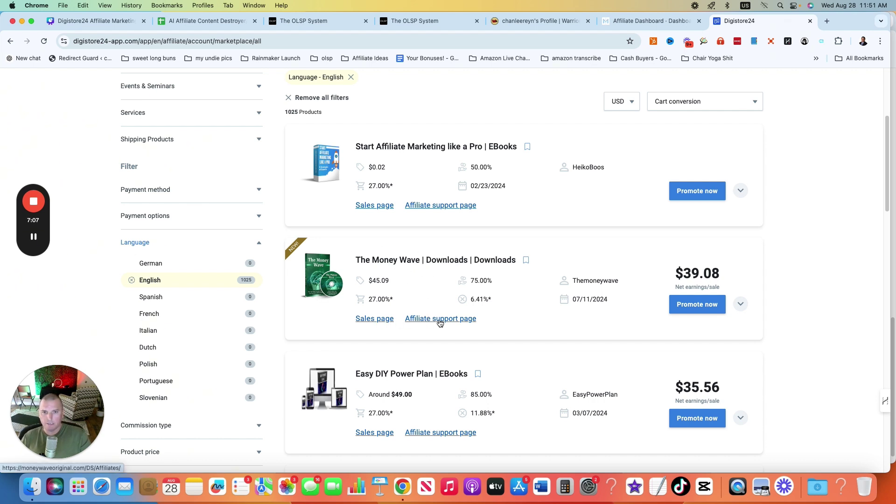
Step: Open The Money Wave affiliate support page and review its affiliate link form
{"action": "left_click", "coordinate": [441, 320], "text": "super"}
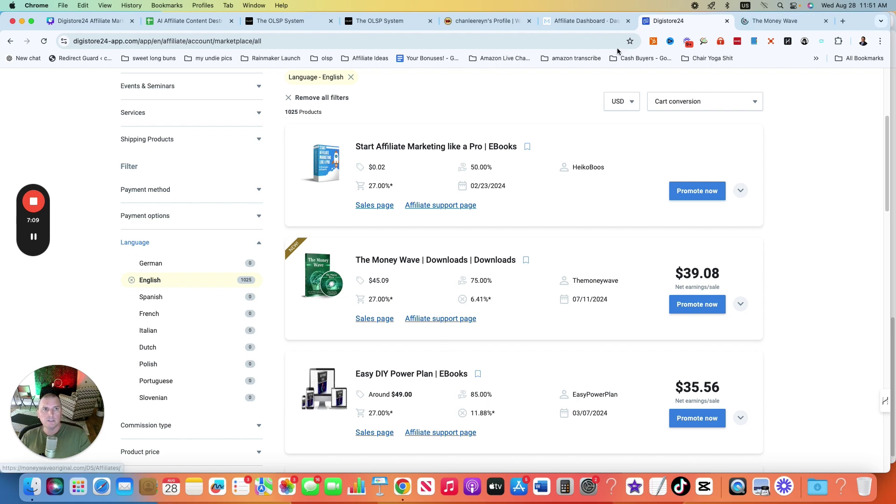
{"action": "left_click", "coordinate": [766, 24]}
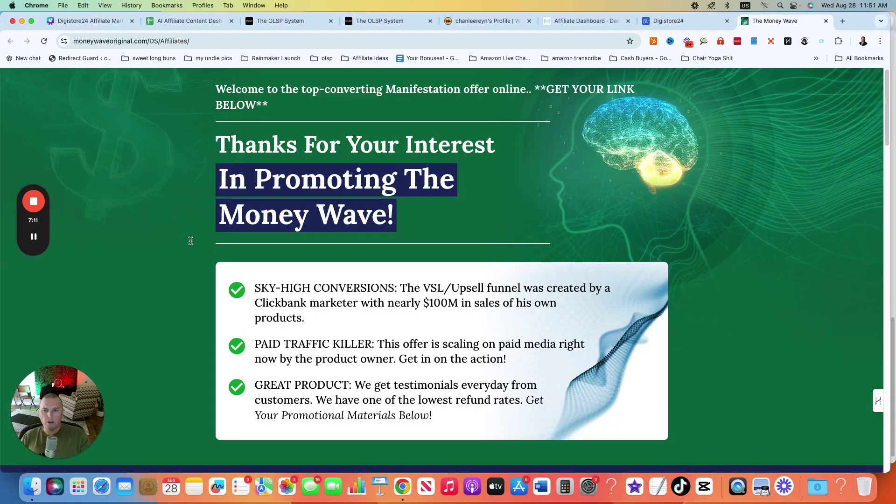
{"action": "scroll", "coordinate": [223, 289], "scroll_direction": "down", "scroll_amount": 10}
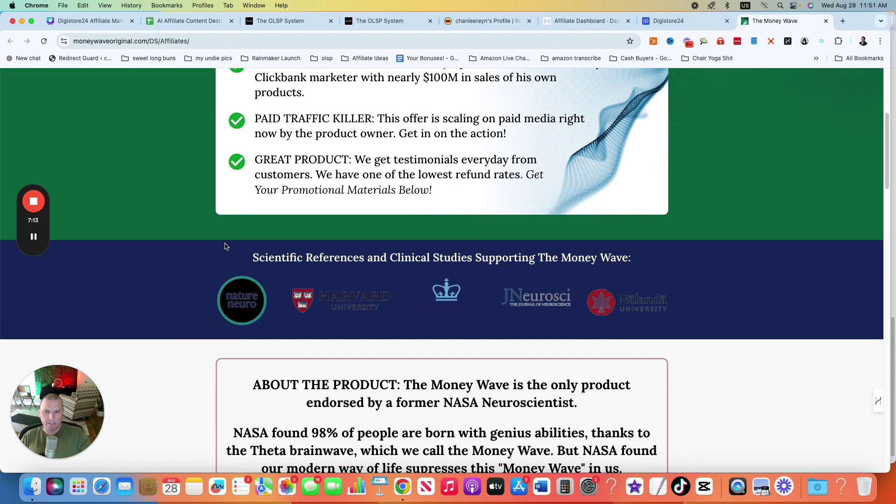
{"action": "scroll", "coordinate": [225, 246], "scroll_direction": "down", "scroll_amount": 10}
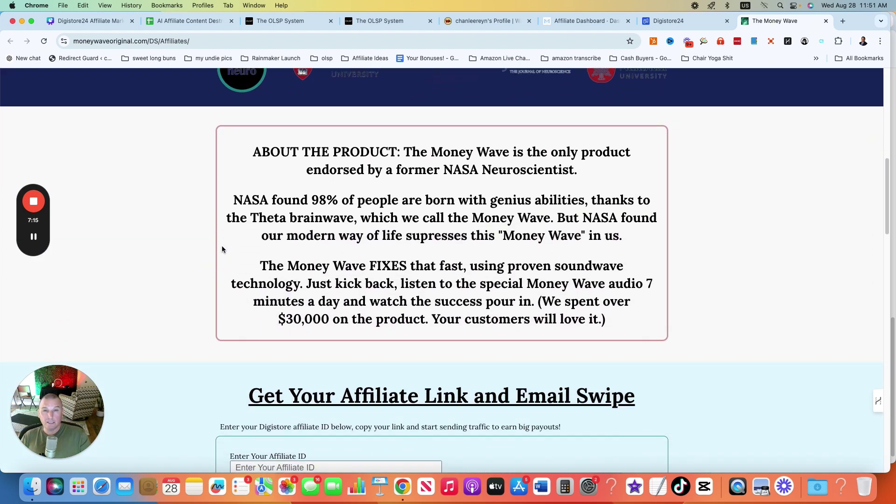
{"action": "scroll", "coordinate": [220, 254], "scroll_direction": "down", "scroll_amount": 5}
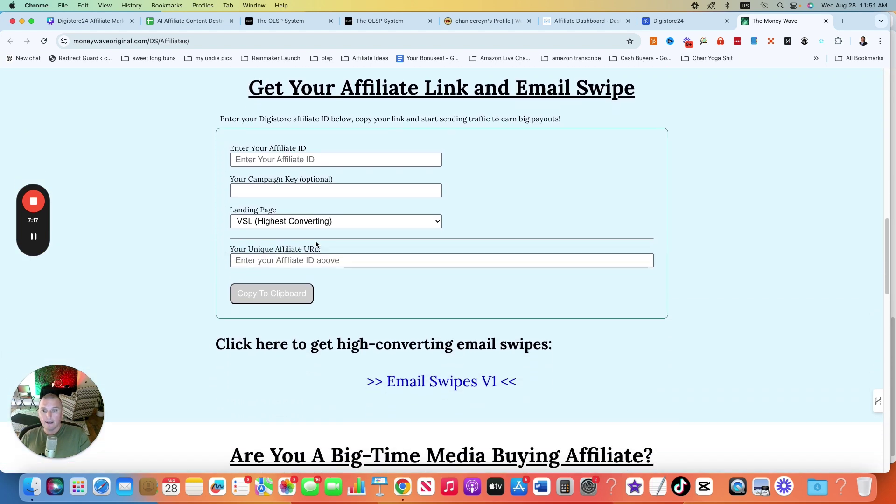
{"action": "scroll", "coordinate": [194, 298], "scroll_direction": "down", "scroll_amount": 3}
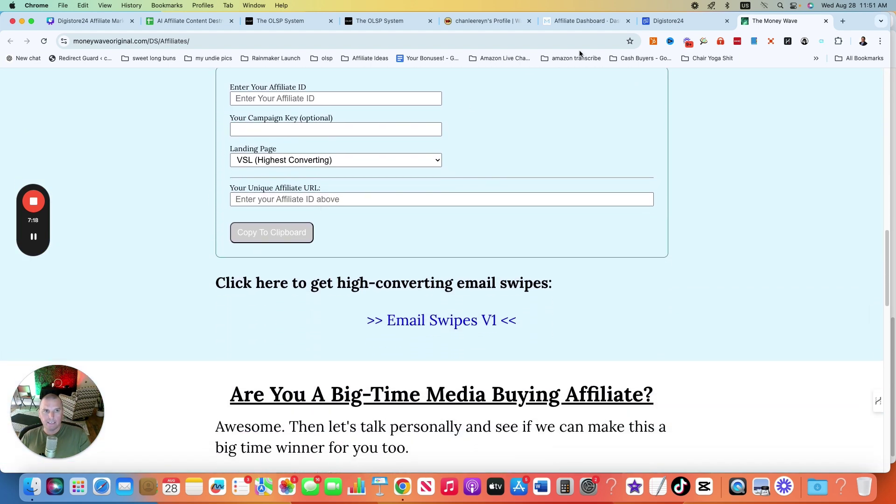
Step: Back in Digistore24, get The Money Wave promolink and copy it to the clipboard
{"action": "left_click", "coordinate": [667, 21]}
{"action": "left_click", "coordinate": [697, 304]}
{"action": "left_click", "coordinate": [547, 289]}
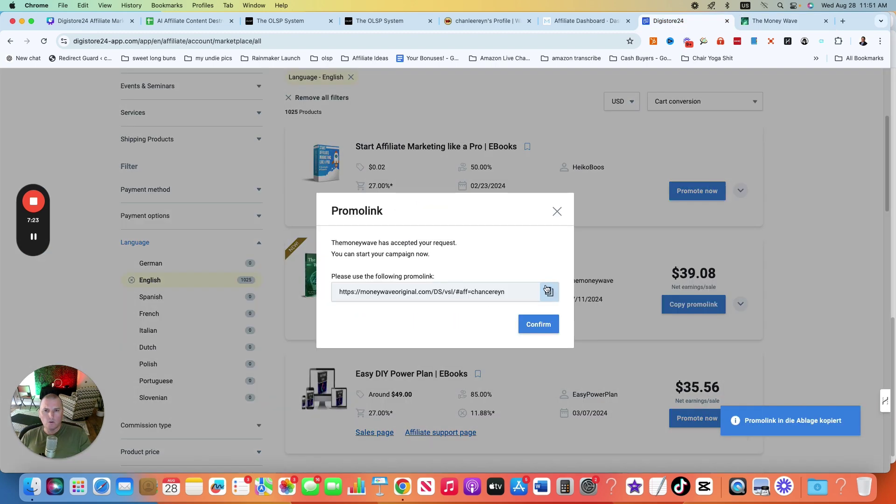
{"action": "left_click", "coordinate": [557, 212]}
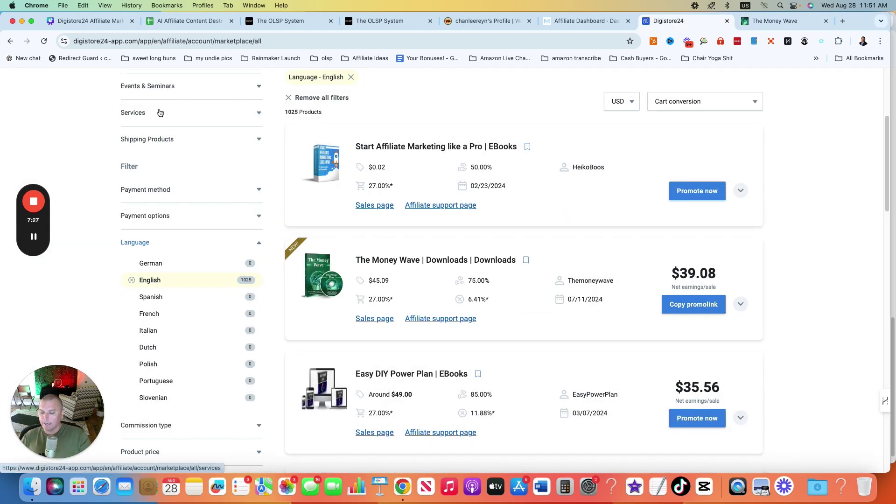
Step: In the affiliate organizer spreadsheet, enter 'digistore' as the login link in cell B15
{"action": "left_click", "coordinate": [181, 21]}
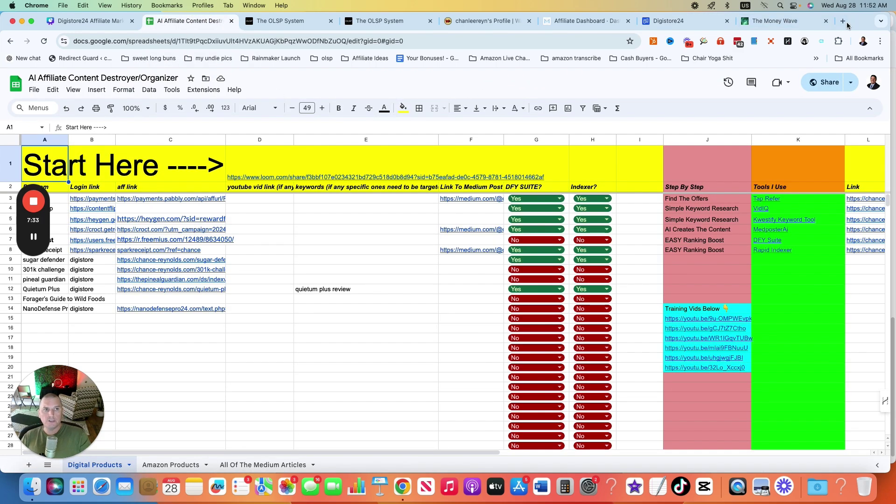
{"action": "left_click_drag", "start_coordinate": [30, 232], "coordinate": [810, 326]}
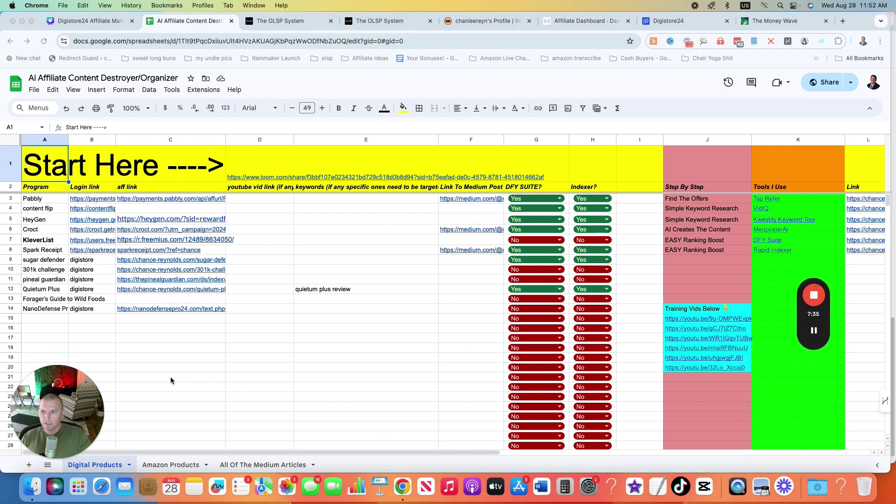
{"action": "left_click", "coordinate": [44, 318]}
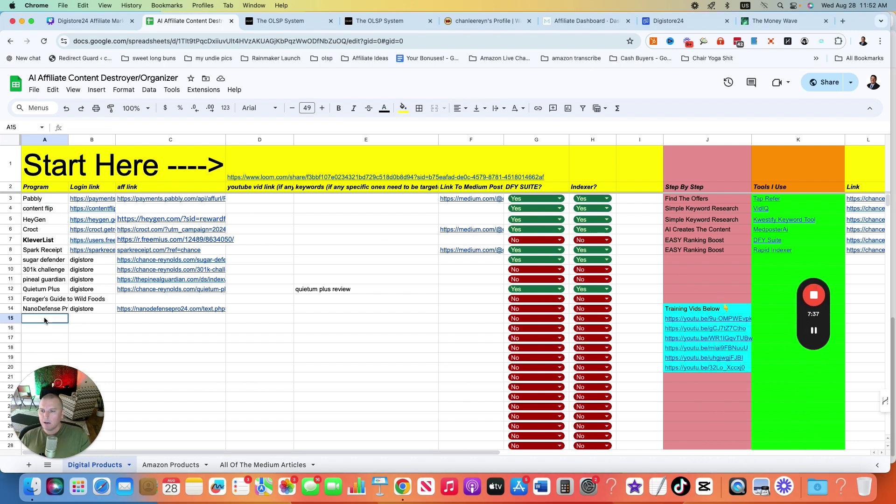
{"action": "left_click", "coordinate": [90, 319]}
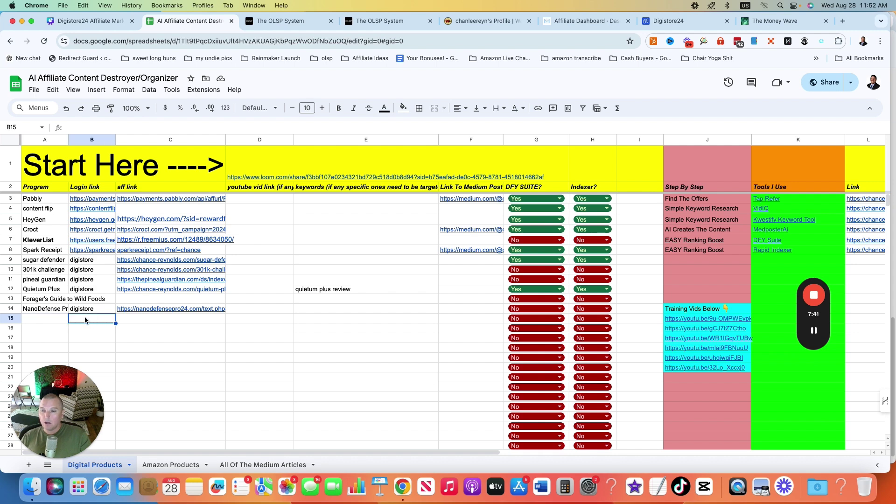
{"action": "type", "text": "digistore"}
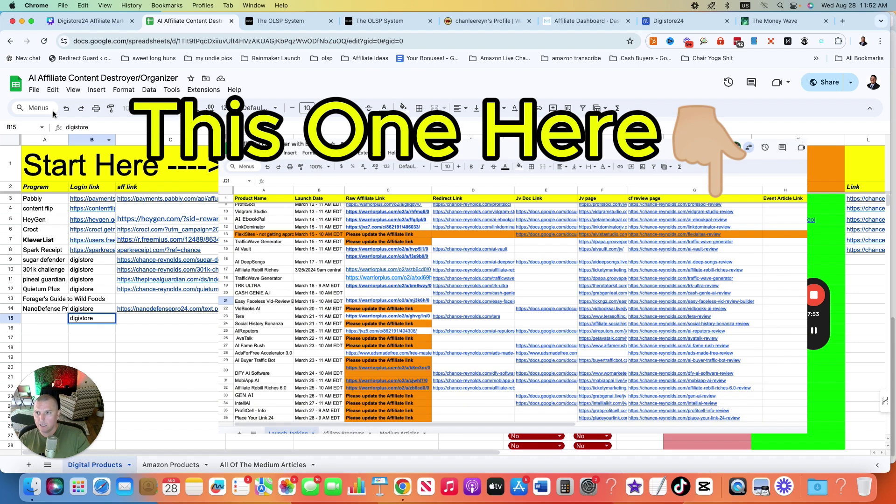
Step: Paste The Money Wave promolink into the aff link cell C15
{"action": "left_click", "coordinate": [35, 89]}
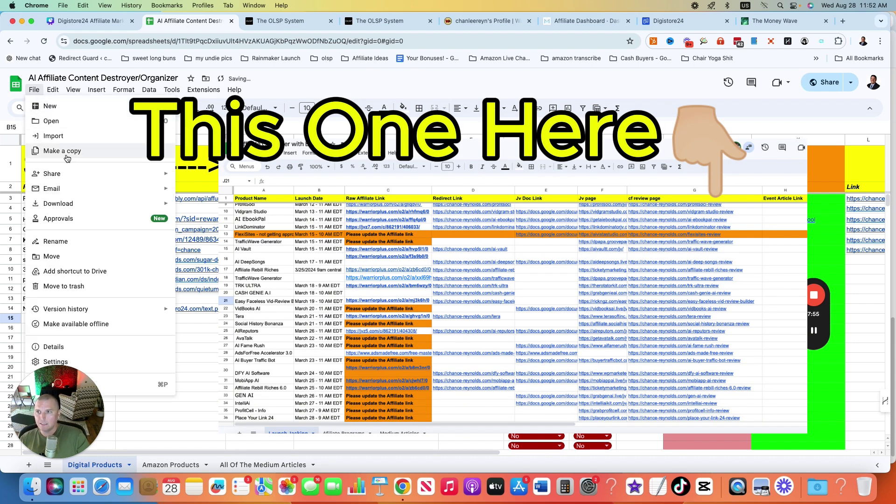
{"action": "left_click", "coordinate": [336, 318]}
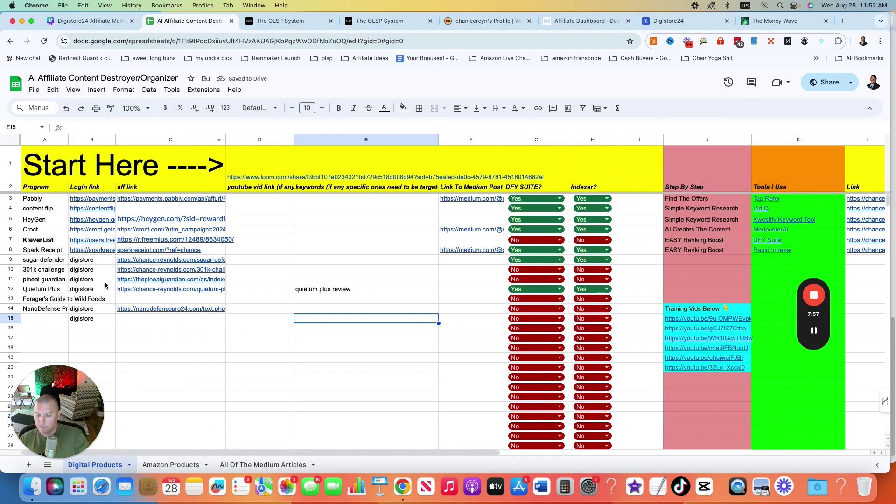
{"action": "left_click", "coordinate": [175, 320]}
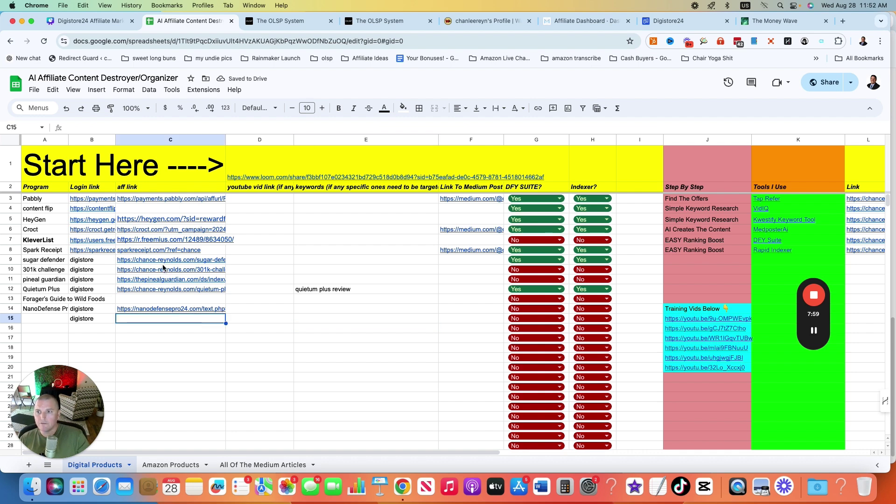
{"action": "key", "text": "super+v"}
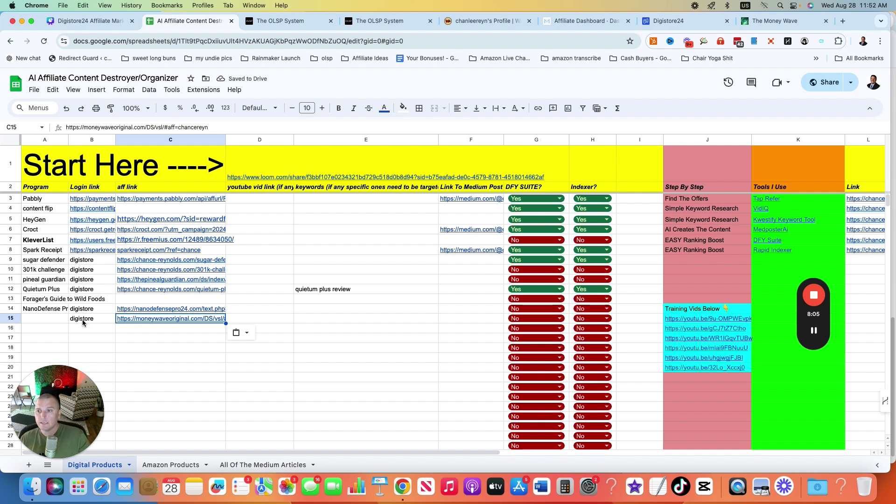
{"action": "left_click", "coordinate": [55, 320]}
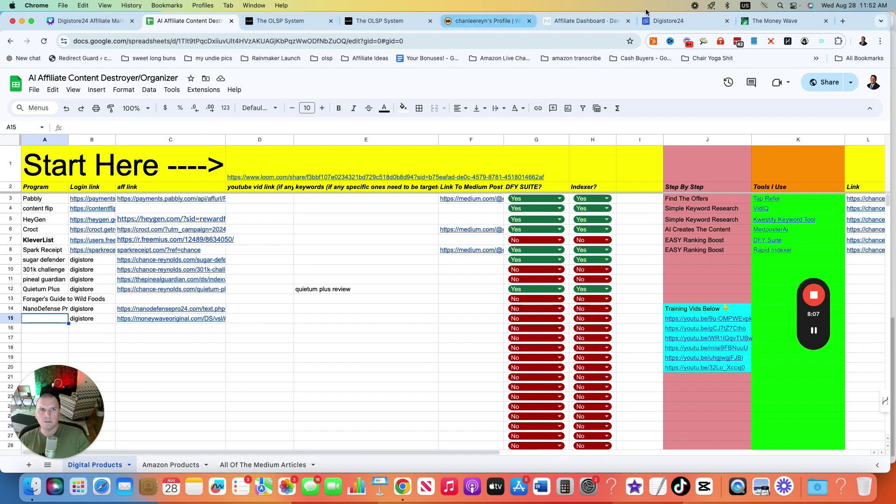
Step: Copy the product name 'The Money Wave' from Digistore24 and paste it into cell A15
{"action": "left_click", "coordinate": [689, 19]}
{"action": "left_click_drag", "start_coordinate": [420, 260], "coordinate": [357, 261]}
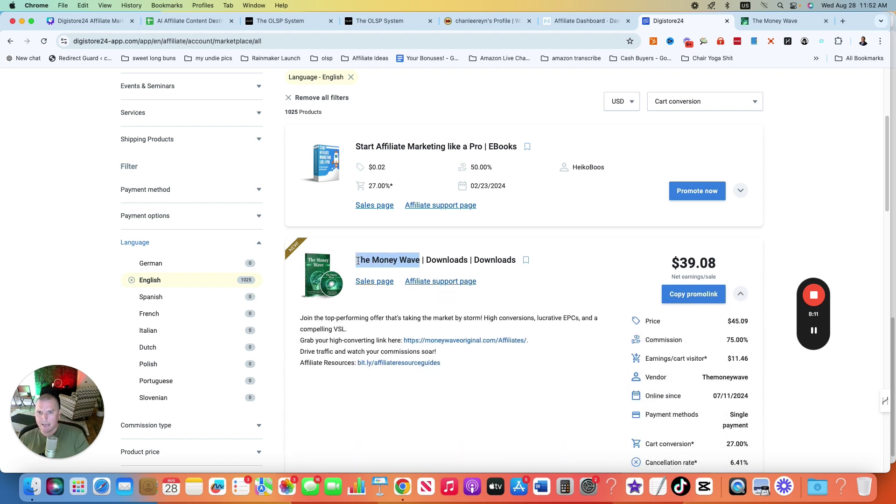
{"action": "key", "text": "super+c"}
{"action": "key", "text": "super+2"}
{"action": "key", "text": "super+v"}
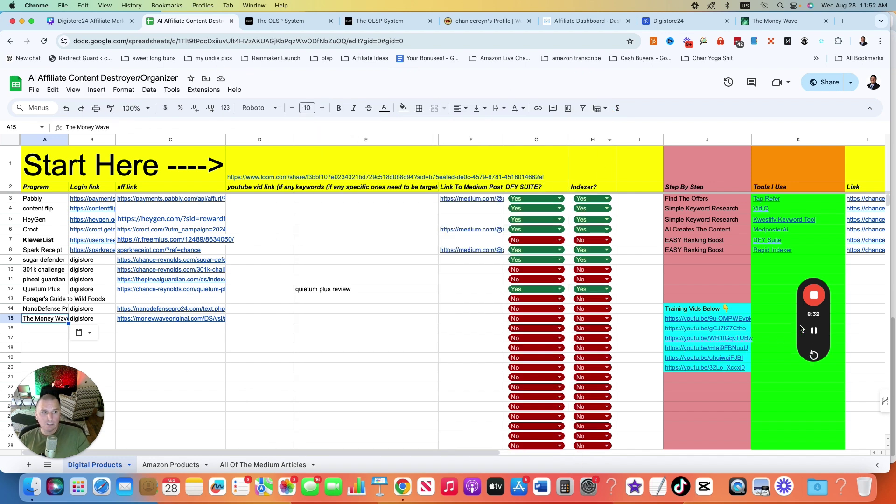
{"action": "left_click_drag", "start_coordinate": [813, 314], "coordinate": [839, 350]}
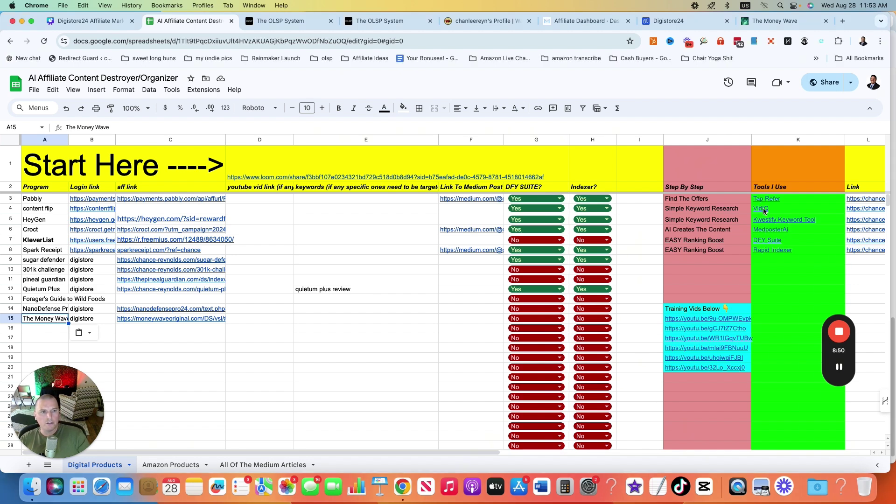
Step: Go to vidIQ's Keywords page from the VidIQ link in the Tools I Use column
{"action": "mouse_move", "coordinate": [765, 210]}
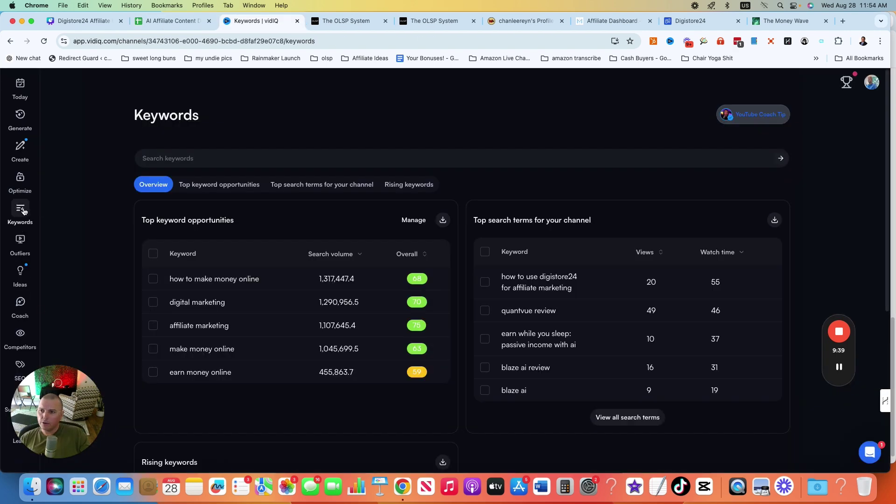
Step: Search vidIQ for 'The Money Wave Review': score 47, volume 39,430.3, competition 85.43
{"action": "left_click", "coordinate": [177, 161]}
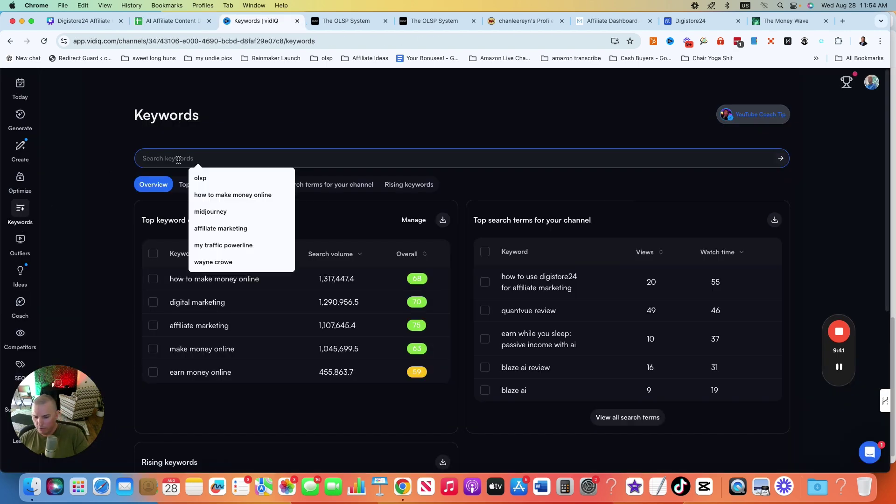
{"action": "key", "text": "super+v"}
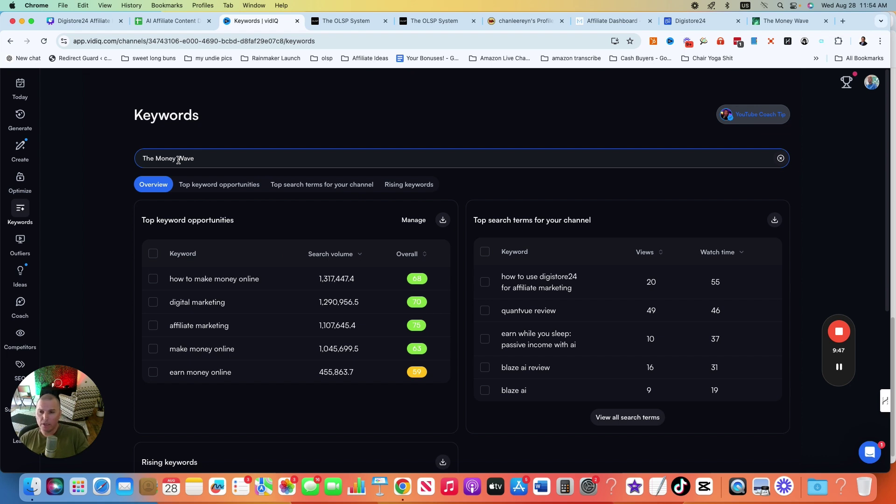
{"action": "type", "text": "Review"}
{"action": "key", "text": "Return"}
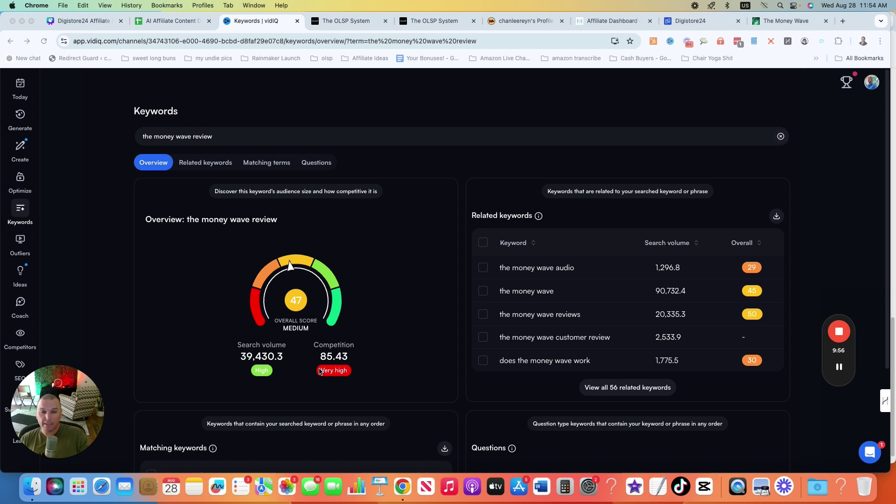
{"action": "left_click", "coordinate": [206, 167]}
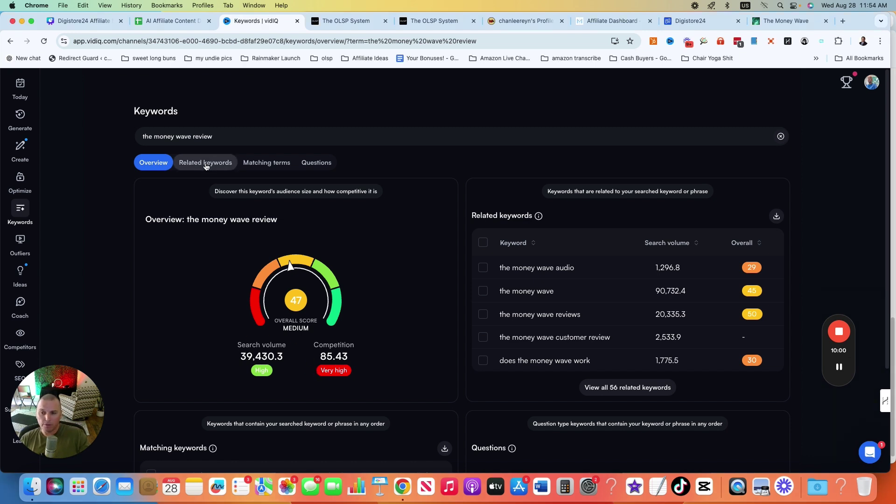
Step: Show the related keywords for the money wave review, sorted by highest Overall score first
{"action": "left_click", "coordinate": [213, 164]}
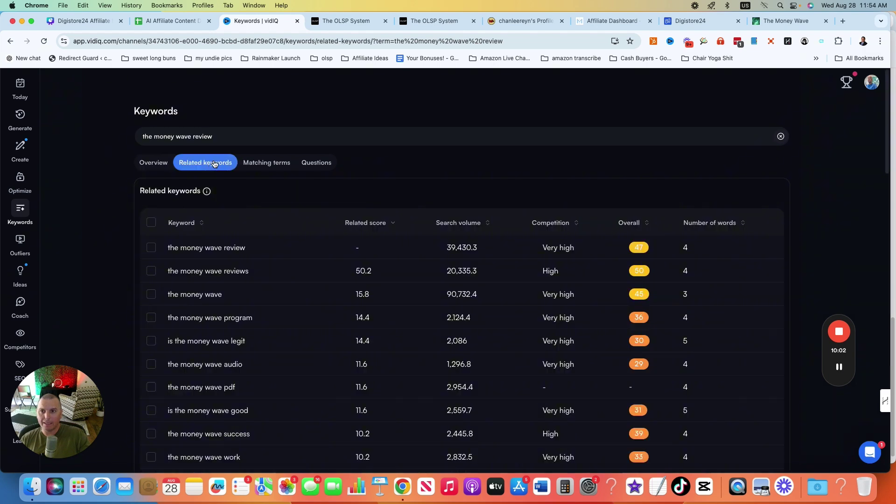
{"action": "left_click", "coordinate": [632, 226]}
{"action": "left_click", "coordinate": [634, 225]}
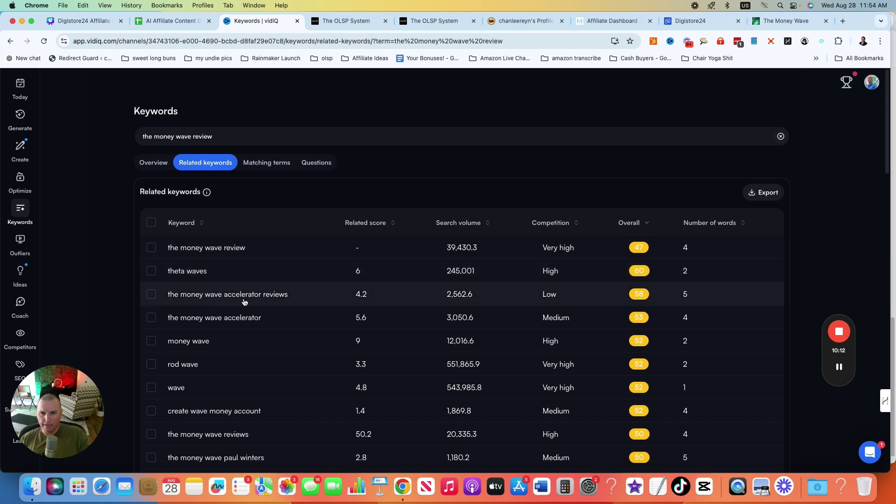
{"action": "mouse_move", "coordinate": [553, 303]}
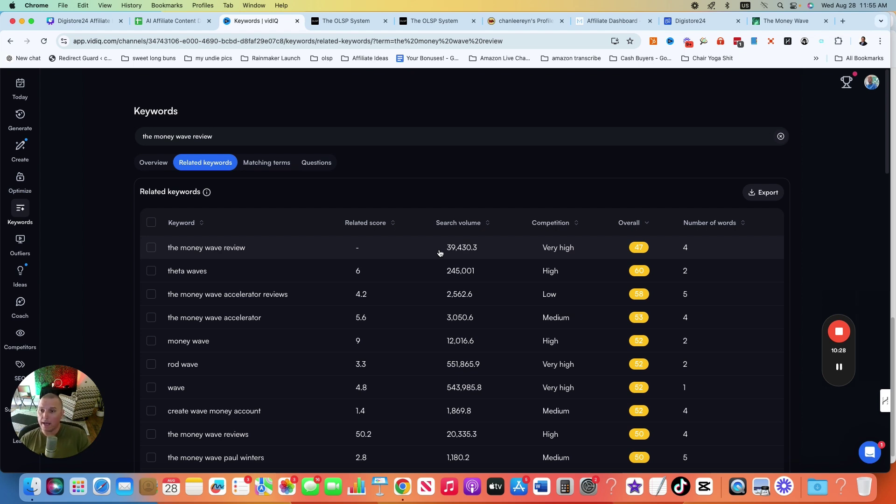
Step: Go back to the vidIQ Overview and return to the affiliate organizer spreadsheet
{"action": "left_click", "coordinate": [256, 248]}
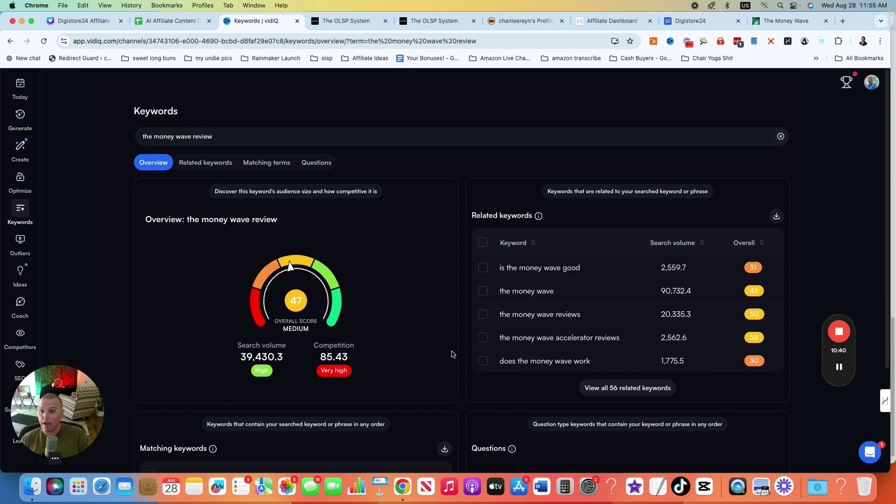
{"action": "mouse_move", "coordinate": [839, 371]}
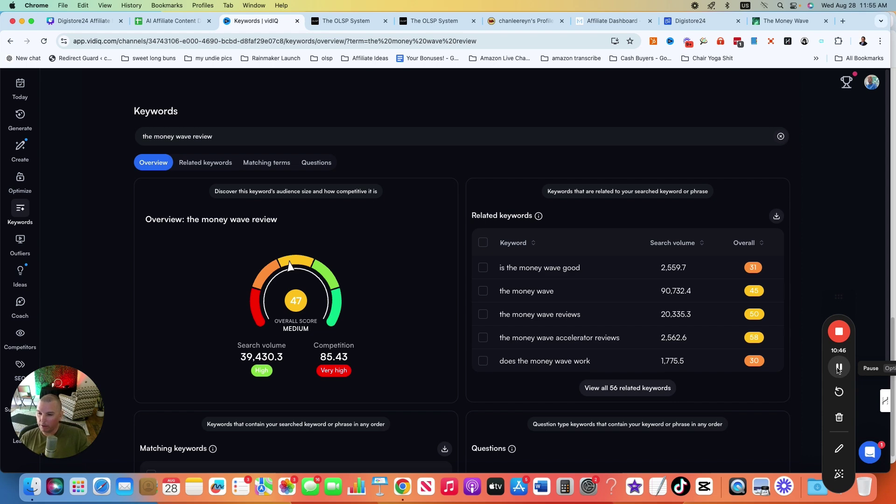
{"action": "key", "text": "ctrl+shift+Tab"}
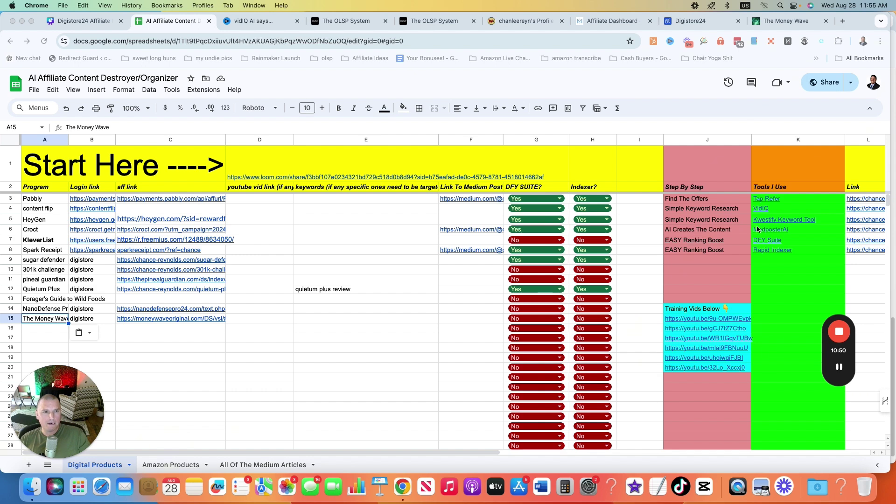
Step: Follow the MedposterAi link in the Tools I Use column to its website
{"action": "left_click", "coordinate": [783, 234]}
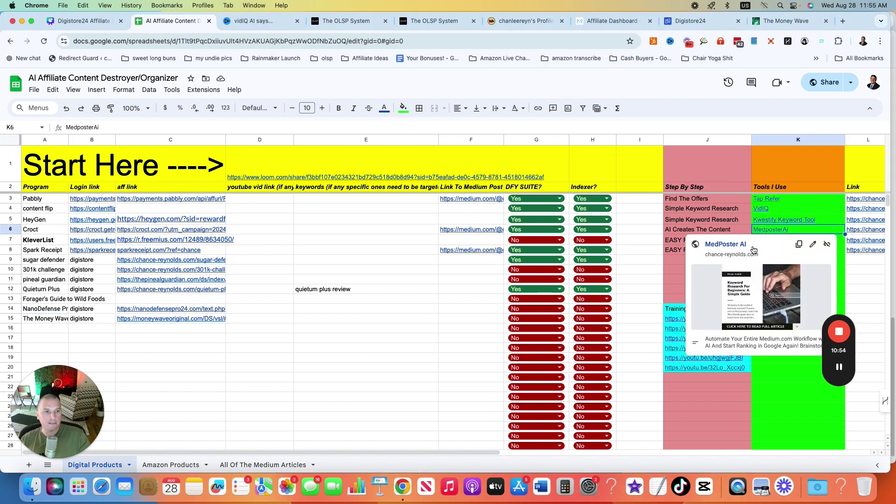
{"action": "left_click", "coordinate": [752, 249]}
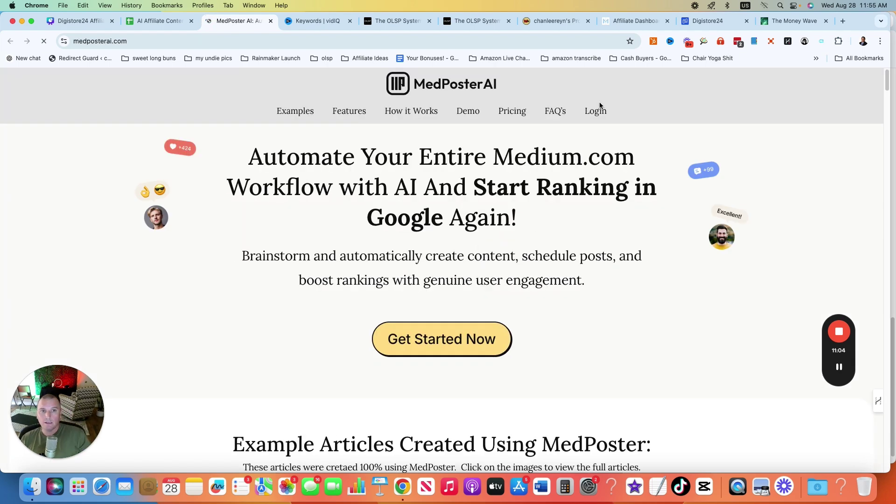
Step: Log in to MedPoster AI and start a new campaign from the Campaigns page
{"action": "mouse_move", "coordinate": [609, 113]}
{"action": "left_click", "coordinate": [611, 130]}
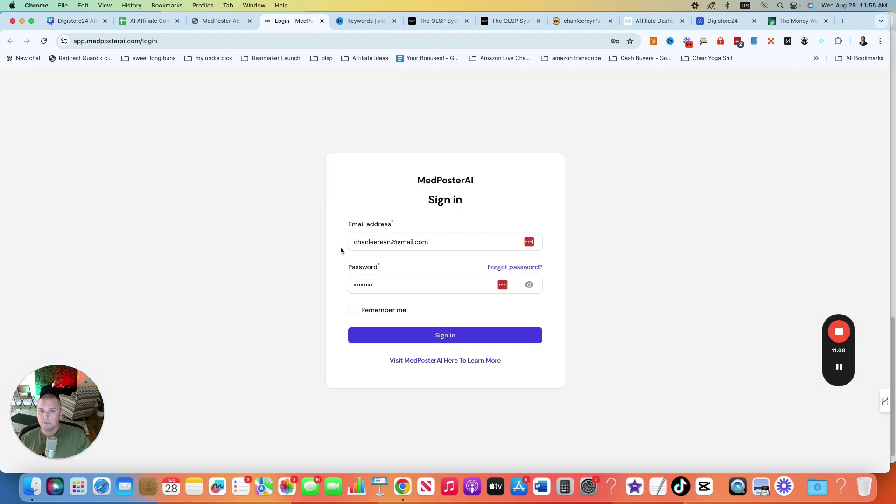
{"action": "left_click", "coordinate": [481, 336]}
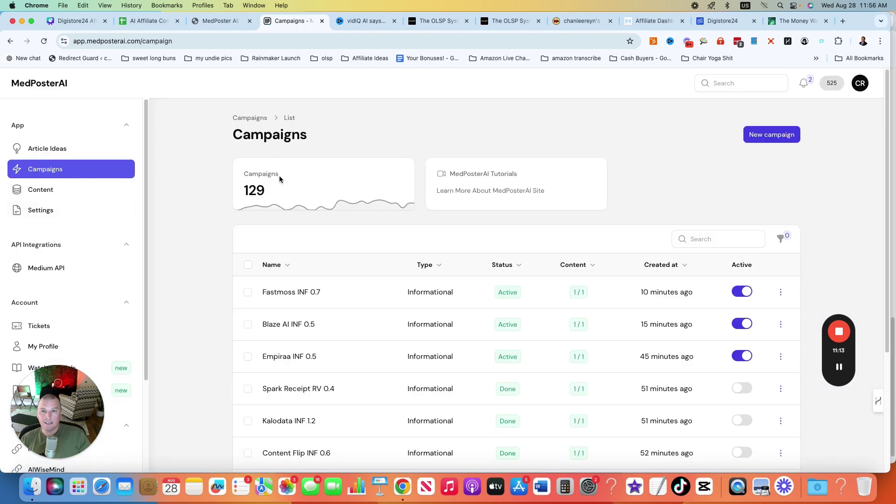
{"action": "left_click", "coordinate": [769, 136]}
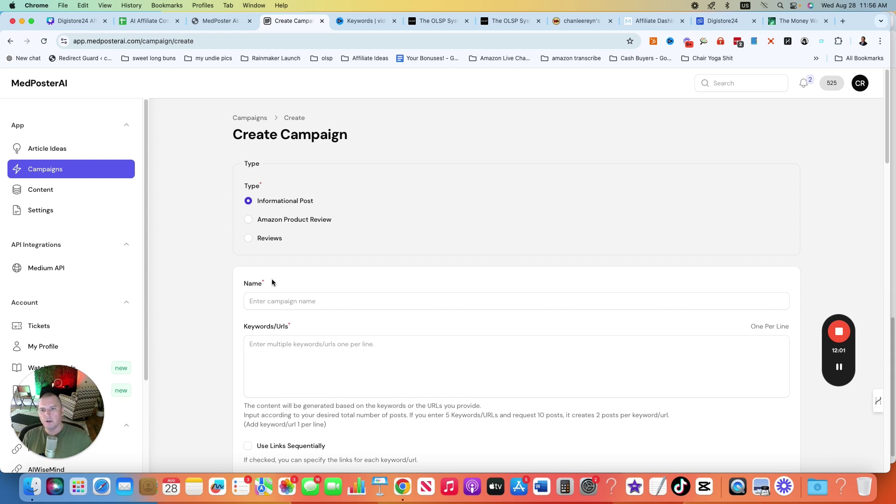
Step: Fill the campaign Name, checking the product name 'The Money Wave' on Digistore24
{"action": "left_click", "coordinate": [277, 301]}
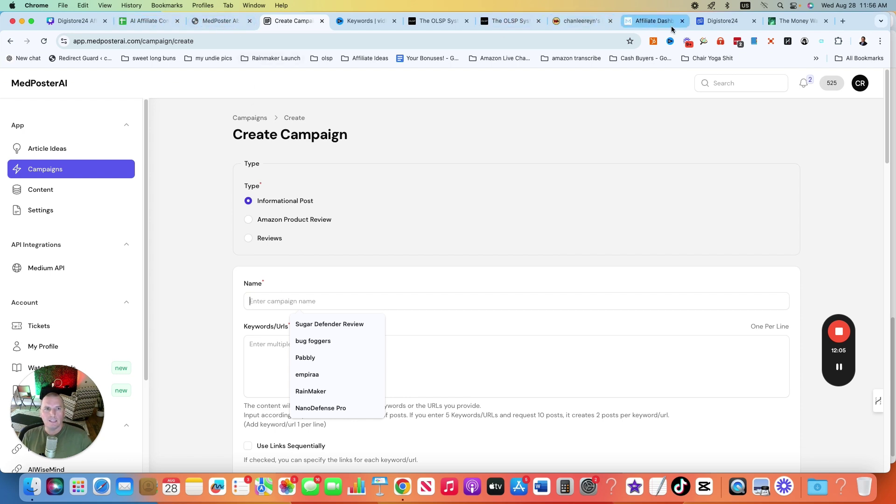
{"action": "left_click", "coordinate": [723, 21]}
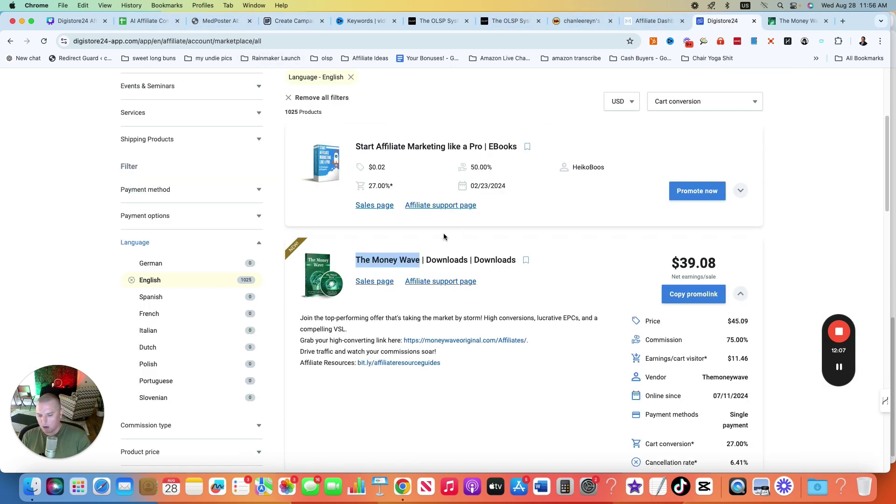
{"action": "left_click", "coordinate": [293, 20]}
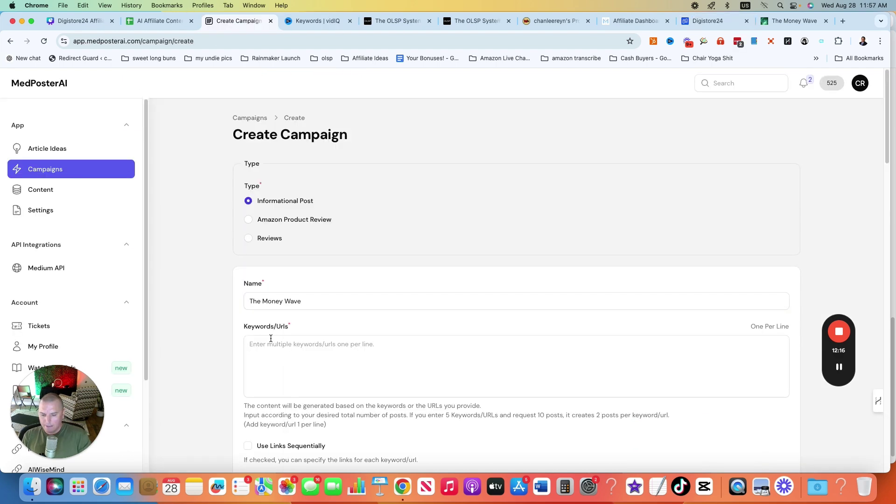
Step: Set the keyword to 'The Money Wave Review' and turn on Use Keywords as Title
{"action": "left_click", "coordinate": [271, 340]}
{"action": "key", "text": "super+v"}
{"action": "type", "text": "Revie"}
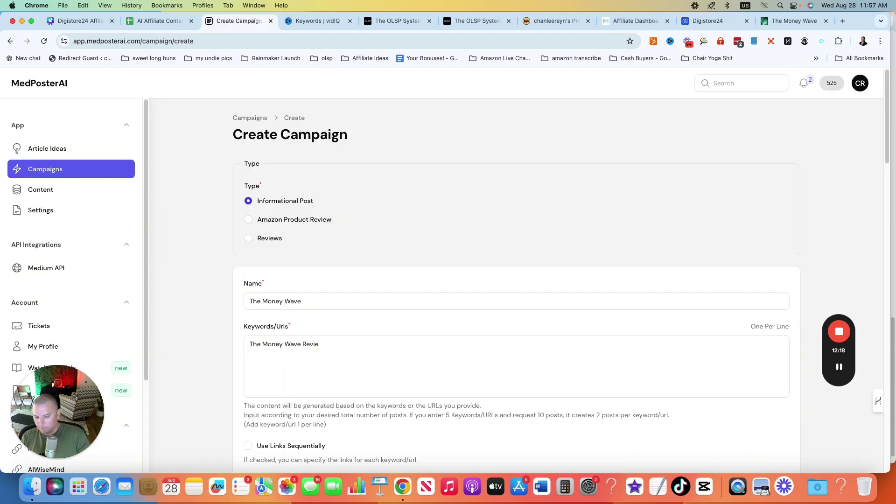
{"action": "type", "text": "w"}
{"action": "scroll", "coordinate": [270, 341], "scroll_direction": "down", "scroll_amount": 5}
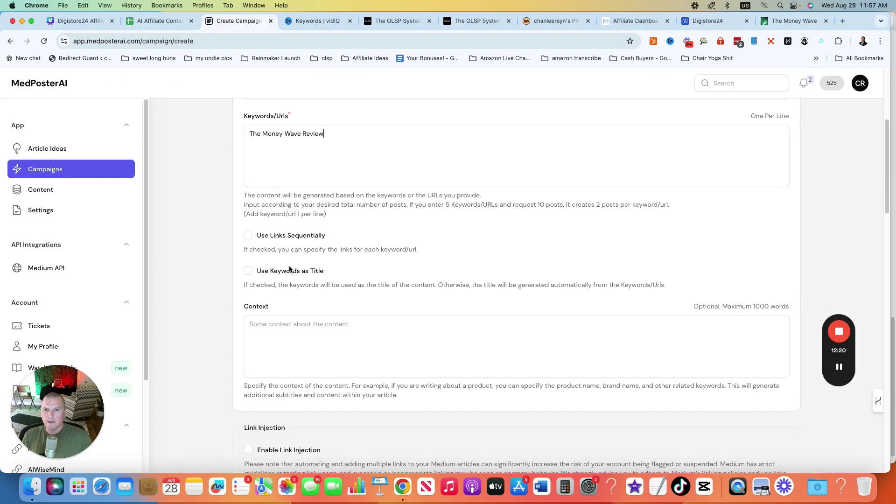
{"action": "left_click", "coordinate": [246, 272]}
{"action": "scroll", "coordinate": [330, 291], "scroll_direction": "down", "scroll_amount": 2}
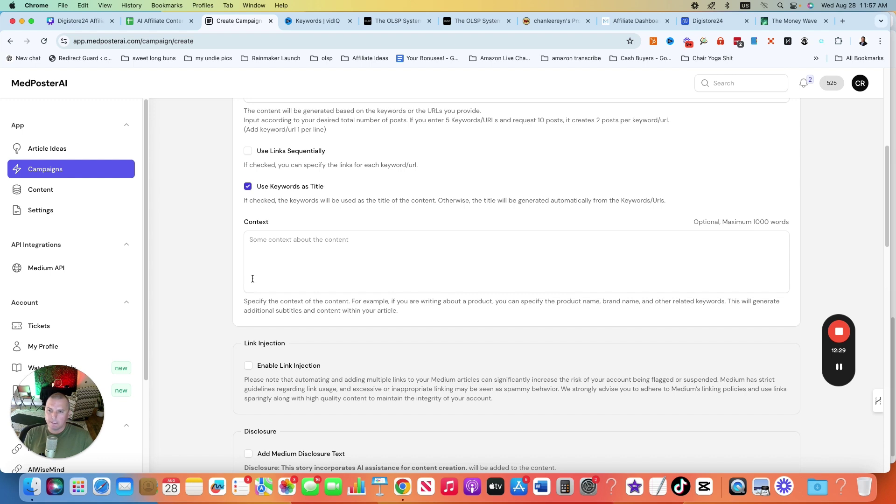
{"action": "scroll", "coordinate": [240, 303], "scroll_direction": "down", "scroll_amount": 3}
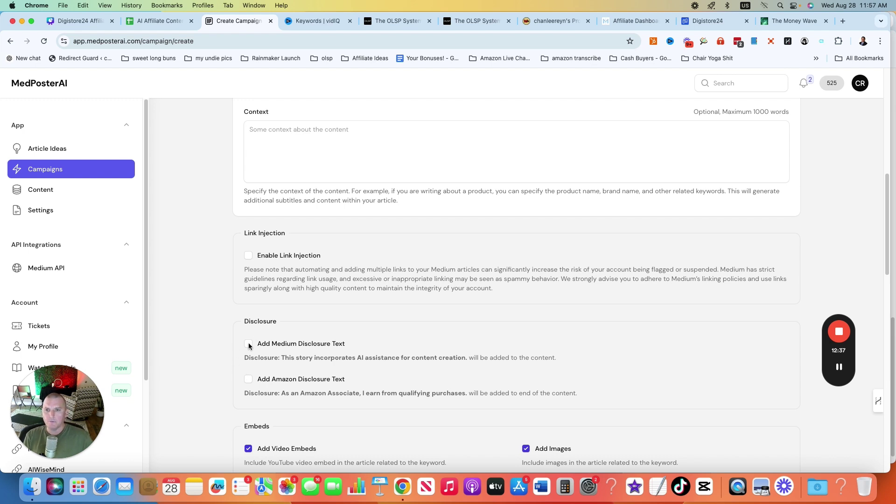
Step: Turn on the Medium AI disclosure for the campaign's articles
{"action": "left_click", "coordinate": [248, 343]}
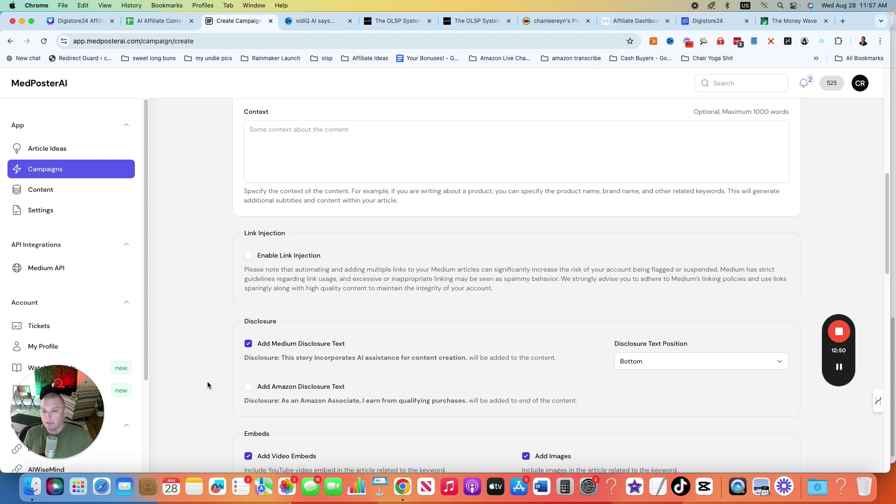
{"action": "scroll", "coordinate": [206, 386], "scroll_direction": "down", "scroll_amount": 3}
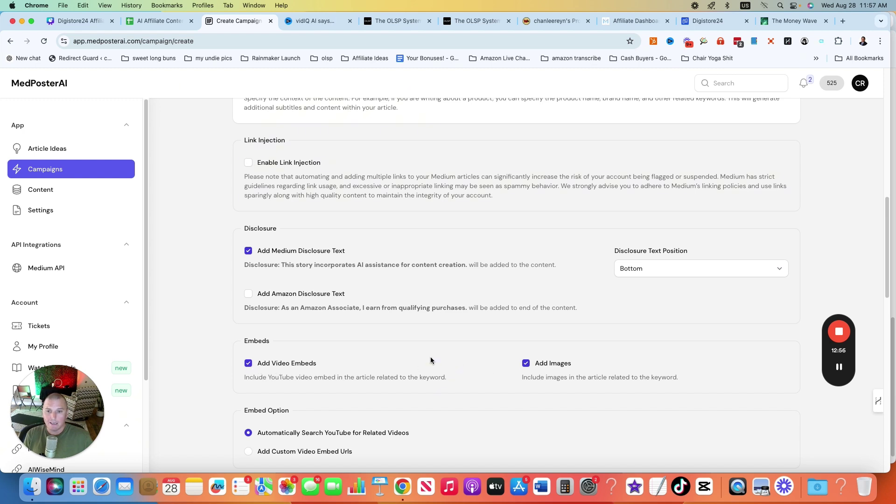
{"action": "scroll", "coordinate": [219, 413], "scroll_direction": "down", "scroll_amount": 3}
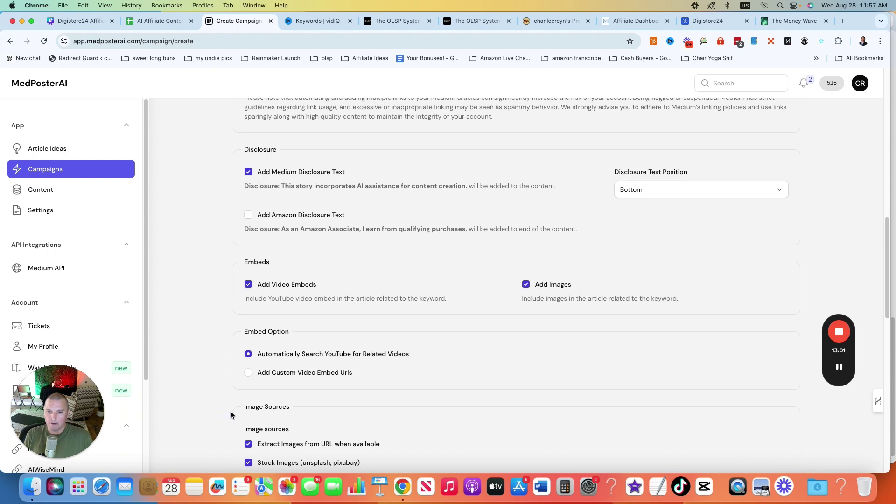
{"action": "scroll", "coordinate": [277, 227], "scroll_direction": "down", "scroll_amount": 8}
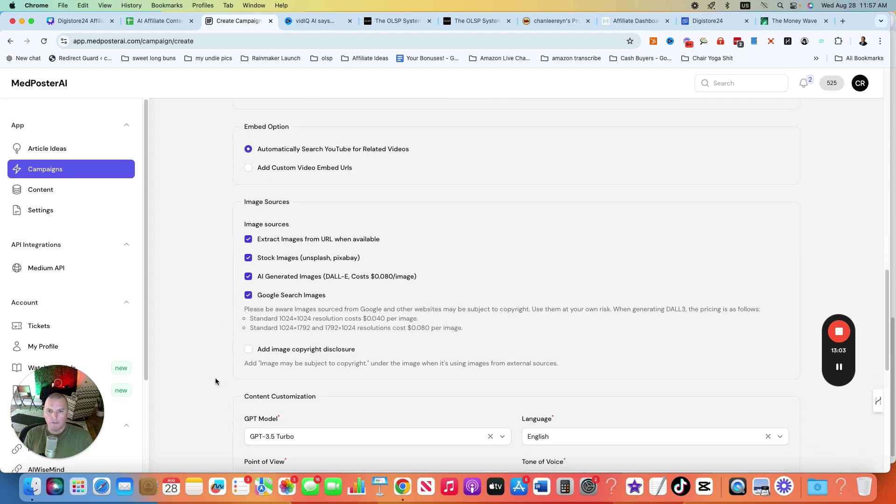
{"action": "scroll", "coordinate": [214, 378], "scroll_direction": "down", "scroll_amount": 2}
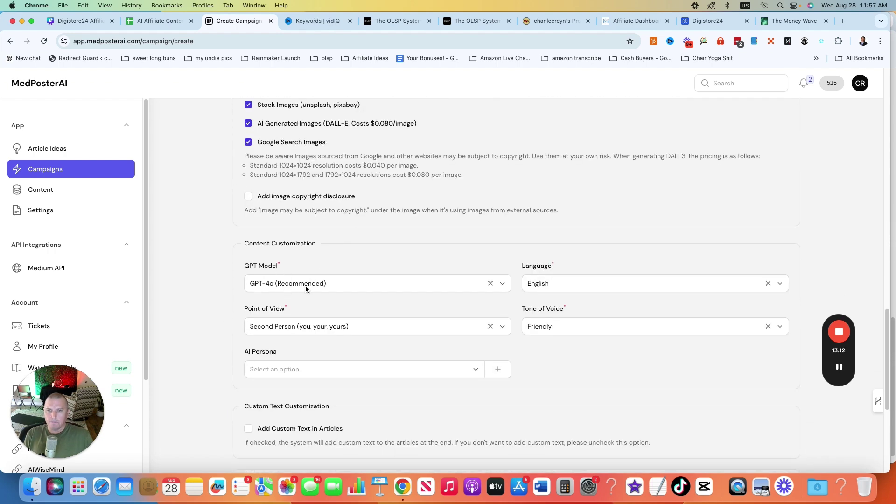
Step: Set GPT Model to GPT-4o (Recommended) and review the settings down to Distribution
{"action": "left_click", "coordinate": [379, 282]}
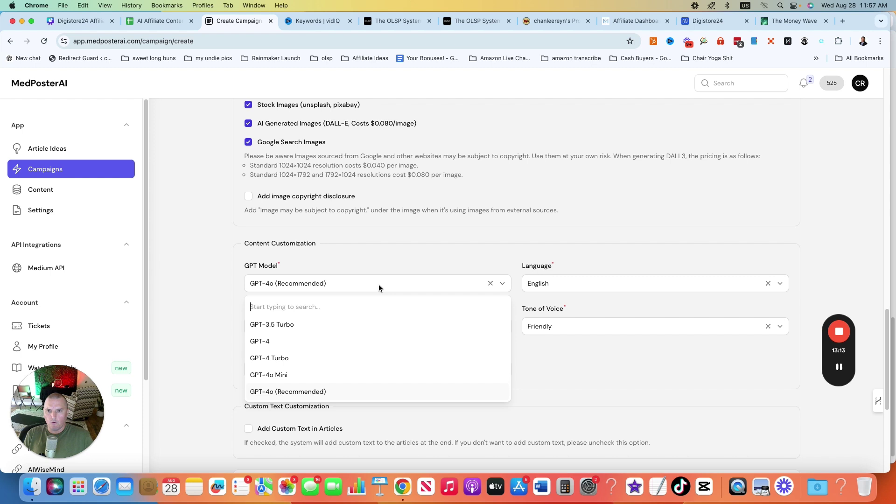
{"action": "left_click", "coordinate": [195, 329]}
{"action": "scroll", "coordinate": [230, 327], "scroll_direction": "down", "scroll_amount": 2}
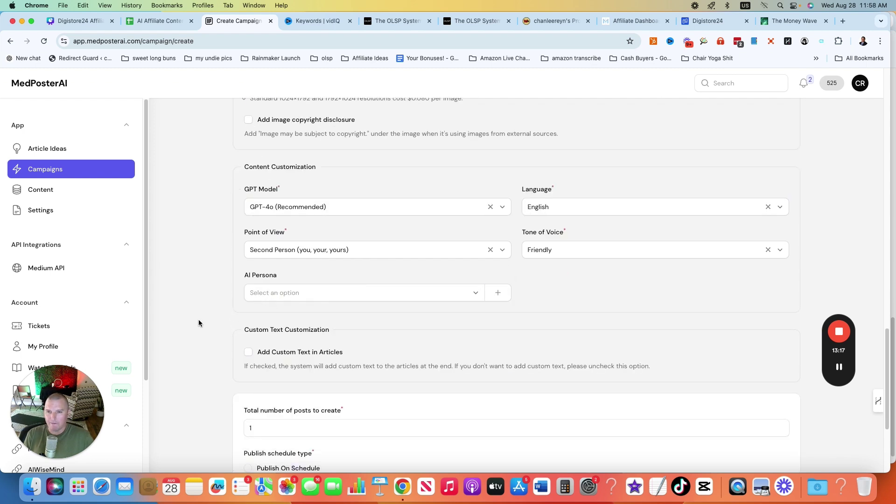
{"action": "scroll", "coordinate": [215, 326], "scroll_direction": "down", "scroll_amount": 3}
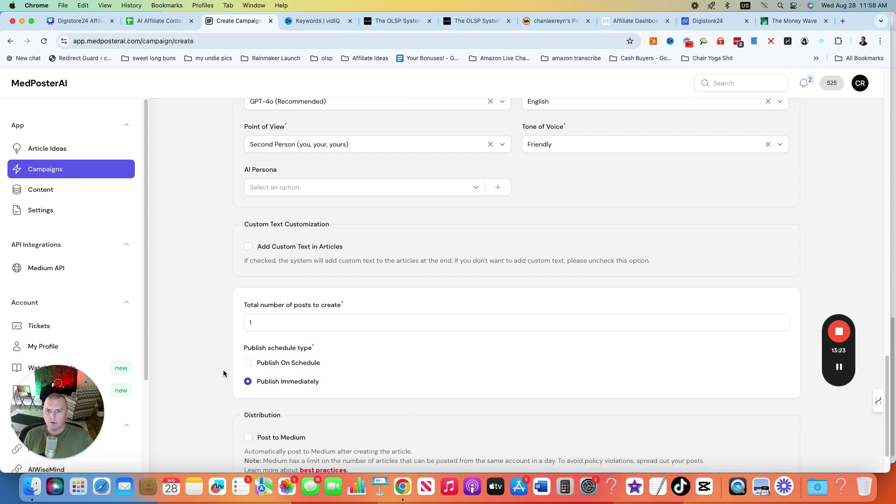
{"action": "scroll", "coordinate": [235, 381], "scroll_direction": "down", "scroll_amount": 2}
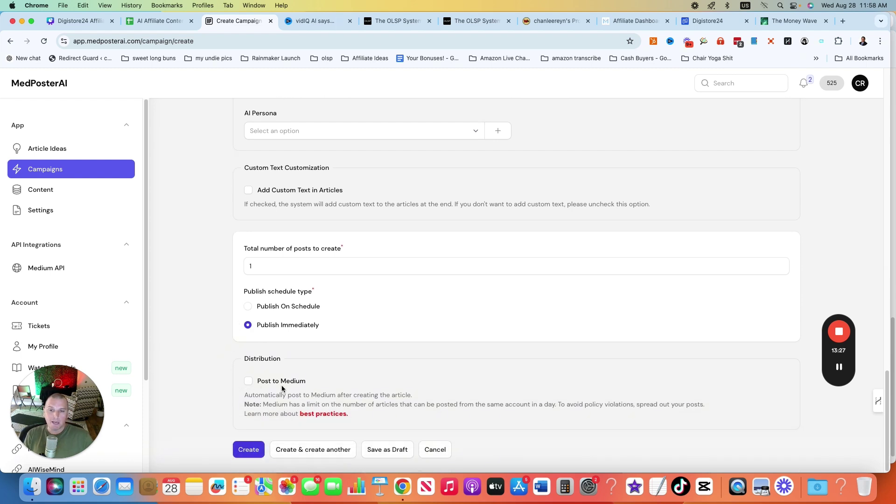
Step: Enable Post to Medium and choose the Aff #2 Medium site
{"action": "left_click", "coordinate": [248, 381]}
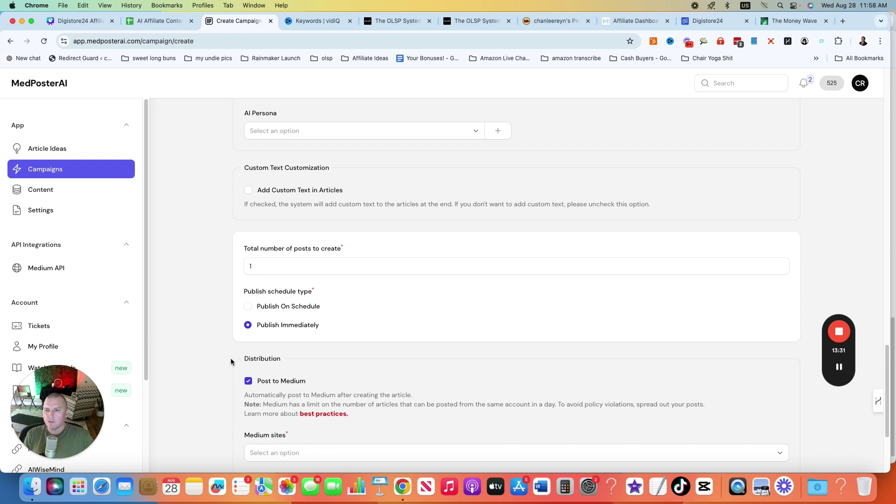
{"action": "scroll", "coordinate": [230, 358], "scroll_direction": "down", "scroll_amount": 5}
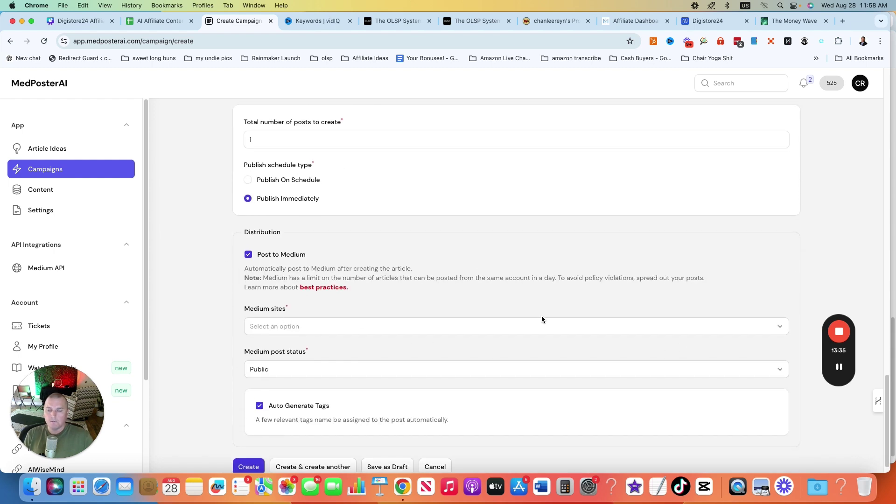
{"action": "left_click", "coordinate": [779, 329]}
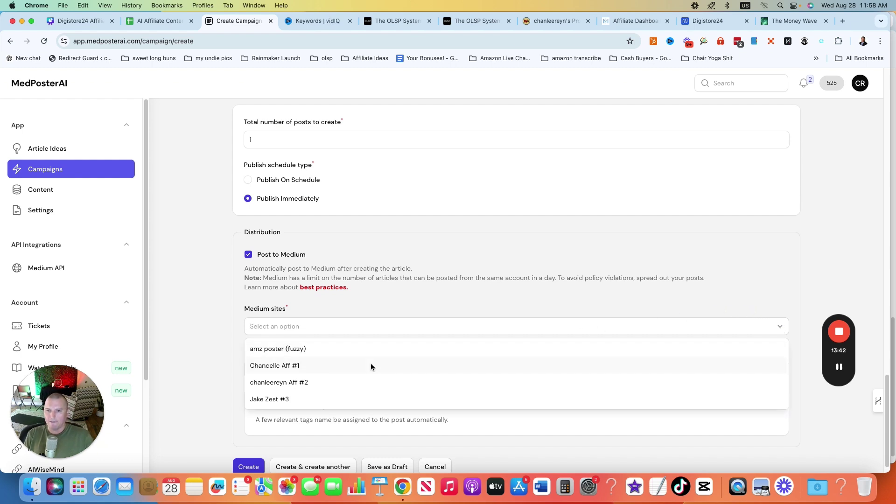
{"action": "left_click", "coordinate": [308, 383]}
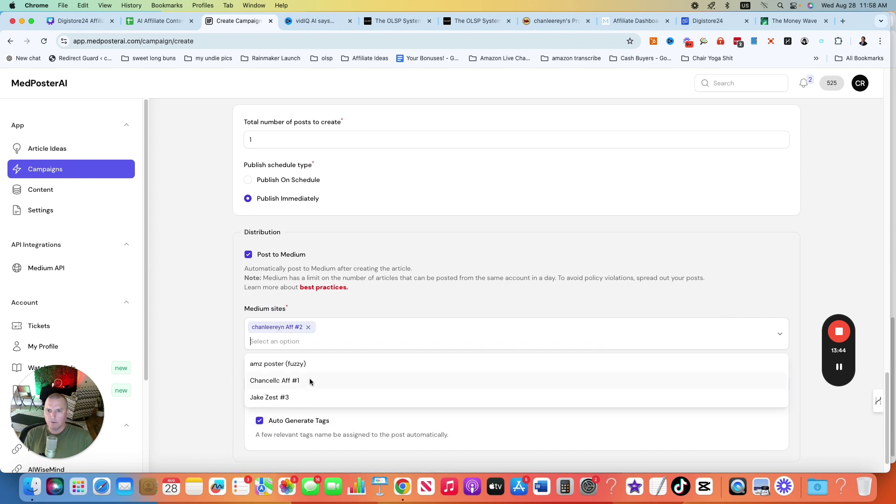
{"action": "left_click", "coordinate": [228, 402]}
Step: Set the Medium post status to Draft and create the campaign
{"action": "scroll", "coordinate": [226, 412], "scroll_direction": "down", "scroll_amount": 2}
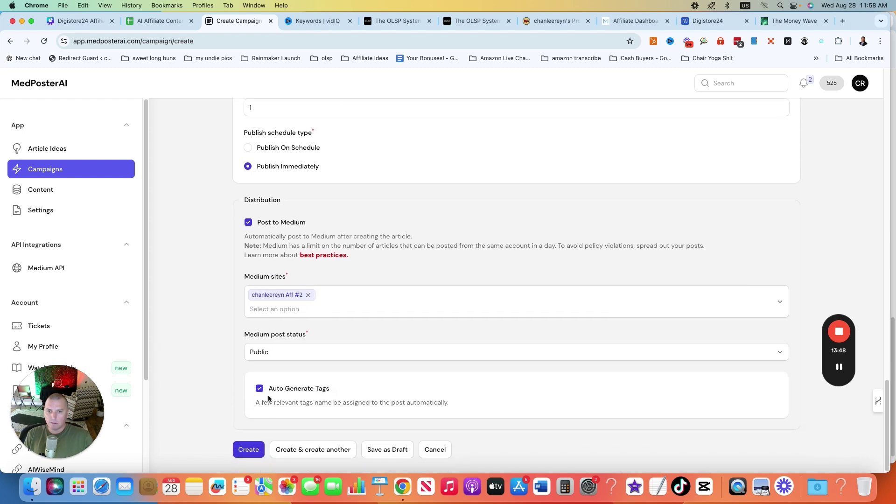
{"action": "left_click", "coordinate": [280, 352]}
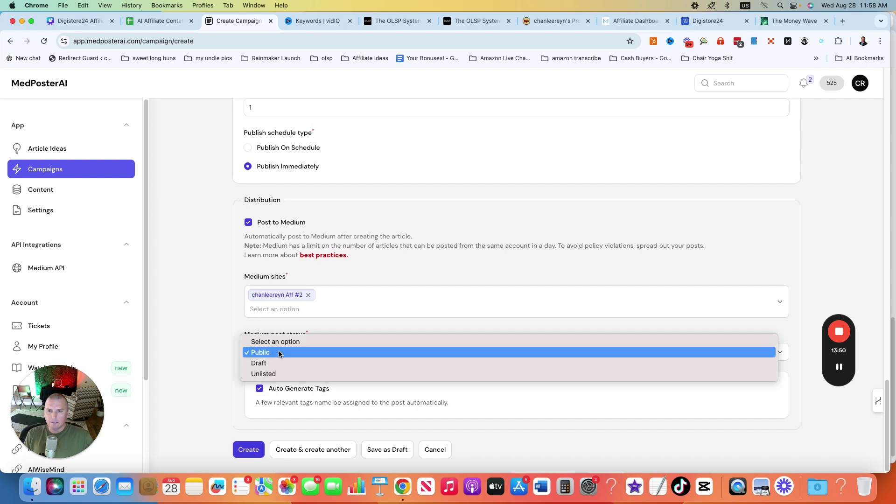
{"action": "left_click", "coordinate": [281, 363]}
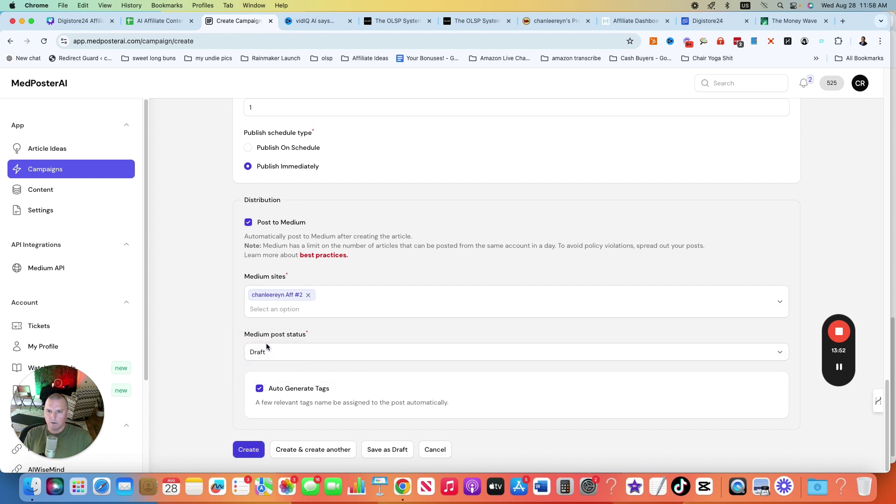
{"action": "left_click", "coordinate": [252, 451]}
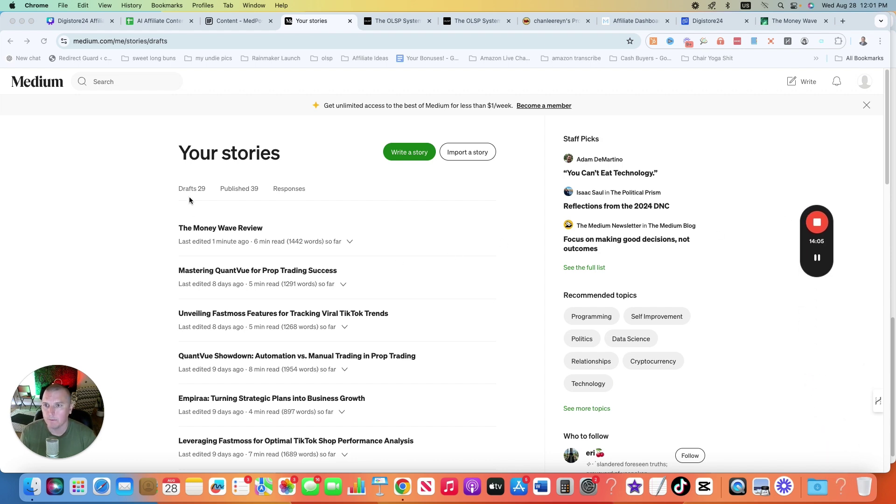
Step: Open The Money Wave Review draft in Medium for editing
{"action": "left_click", "coordinate": [865, 82]}
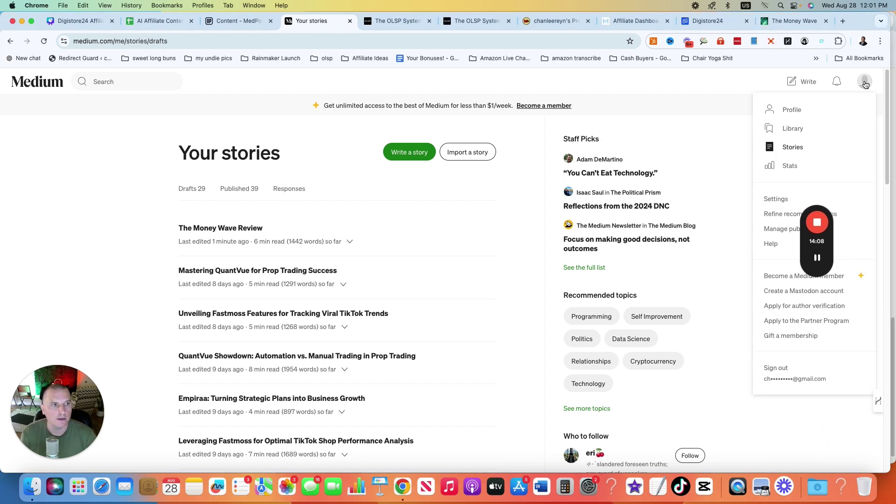
{"action": "left_click", "coordinate": [435, 214]}
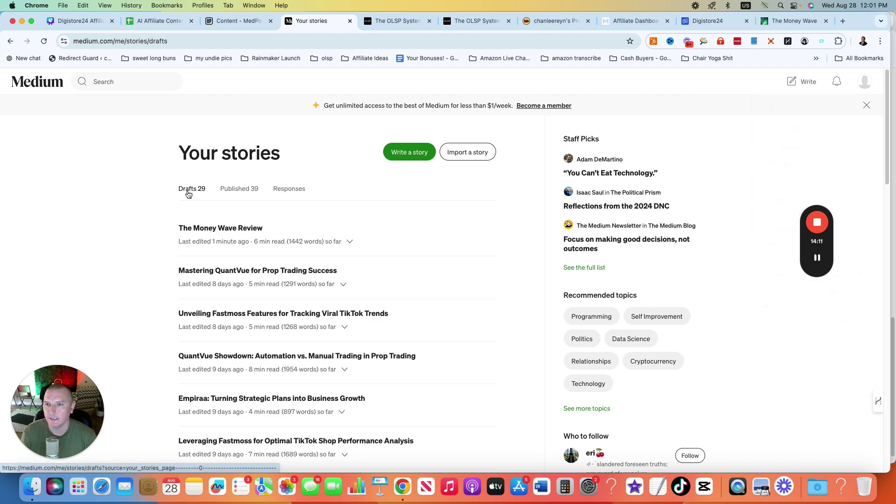
{"action": "left_click", "coordinate": [228, 234]}
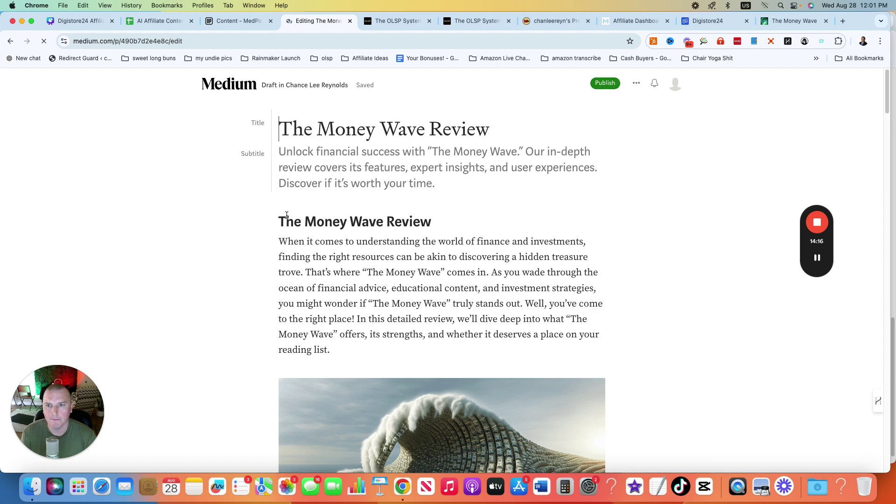
Step: Add 'Grab this revolutionary new method here<<<<<<<<' on a new line below the heading
{"action": "left_click", "coordinate": [438, 223]}
{"action": "key", "text": "Return"}
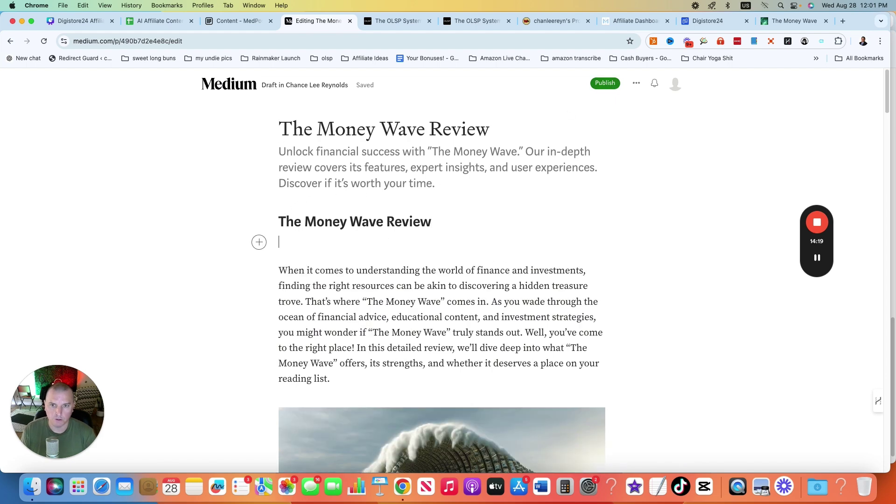
{"action": "key", "text": "Return"}
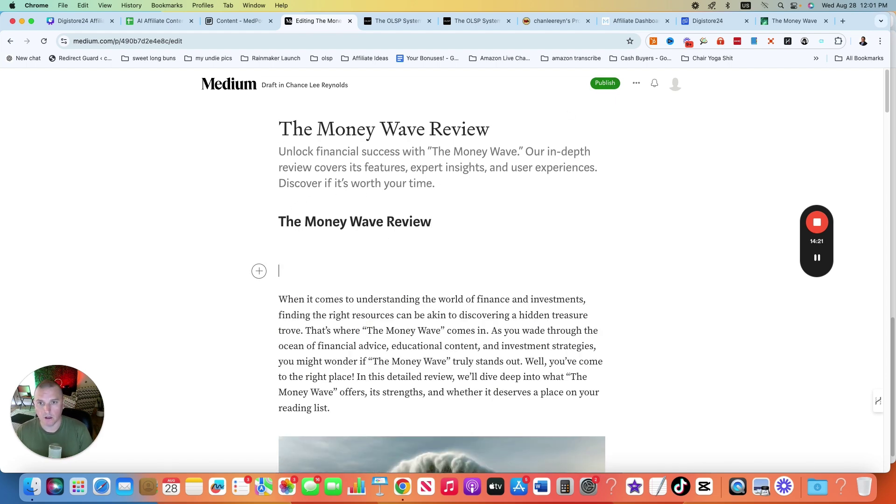
{"action": "type", "text": "Grab this revolutionary new method here<<<<<<<<"}
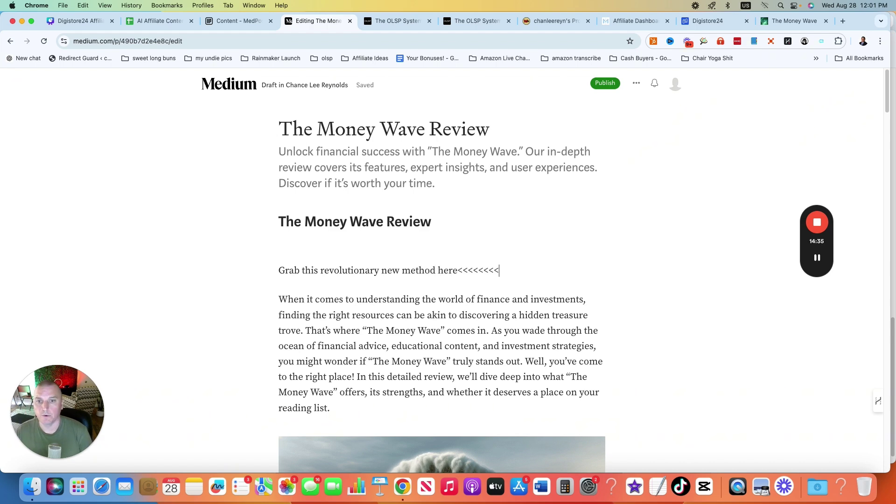
Step: Copy The Money Wave affiliate link from cell C15 of the AI Affiliate Content sheet
{"action": "left_click", "coordinate": [164, 22]}
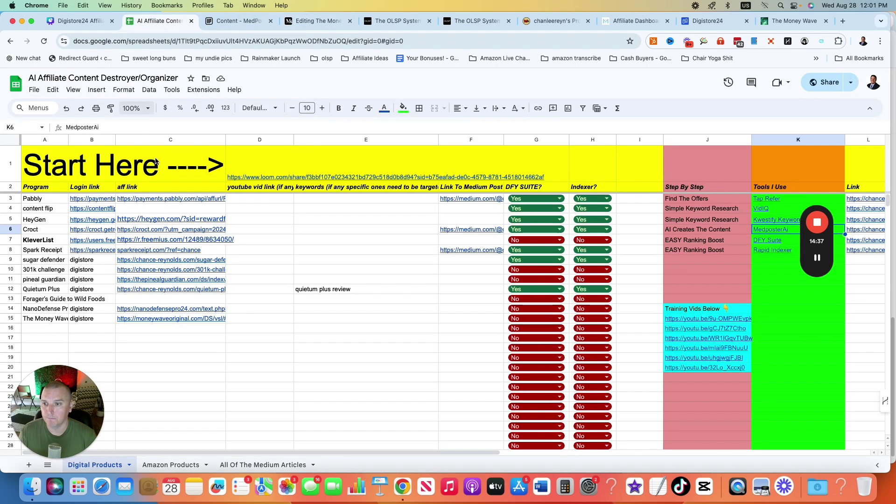
{"action": "mouse_move", "coordinate": [179, 321]}
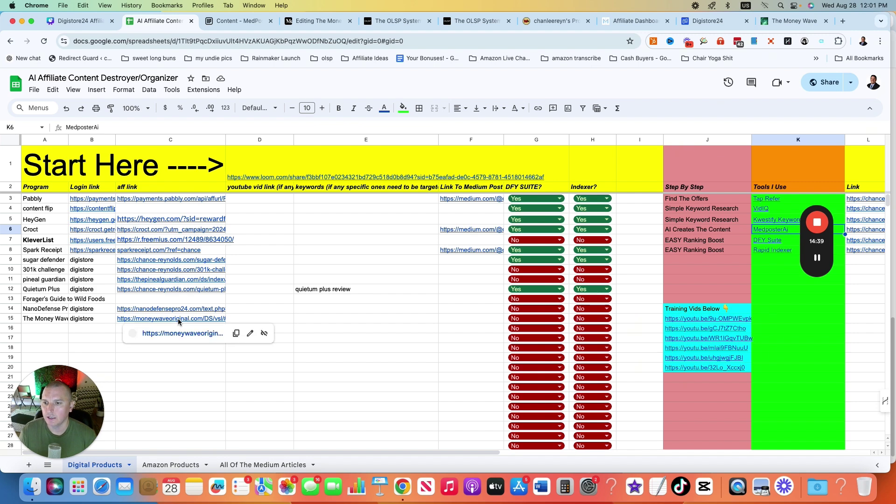
{"action": "left_click", "coordinate": [236, 334]}
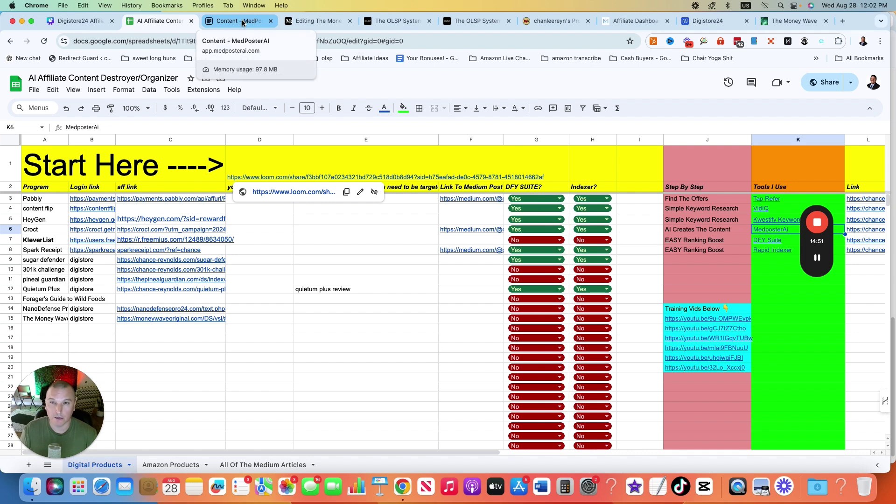
Step: Link the 'Grab this revolutionary new method here' line to the copied affiliate URL
{"action": "left_click", "coordinate": [327, 22]}
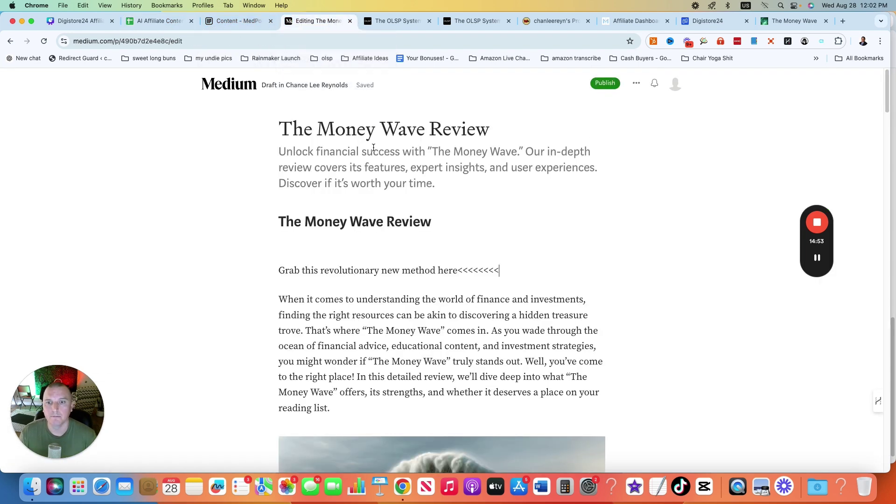
{"action": "left_click_drag", "start_coordinate": [498, 270], "coordinate": [274, 276]}
{"action": "key", "text": "super+v"}
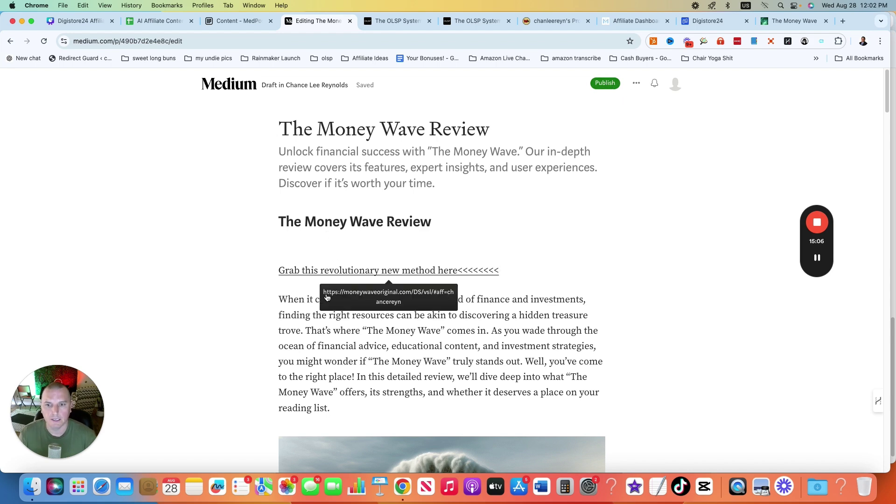
Step: Scroll through the rest of The Money Wave Review article to review it
{"action": "scroll", "coordinate": [311, 310], "scroll_direction": "down", "scroll_amount": 6}
{"action": "scroll", "coordinate": [285, 320], "scroll_direction": "down", "scroll_amount": 7}
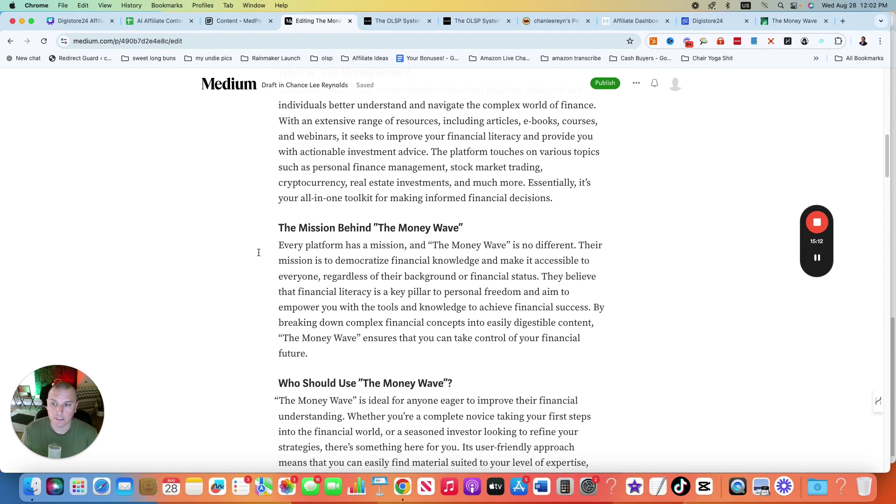
{"action": "scroll", "coordinate": [254, 256], "scroll_direction": "down", "scroll_amount": 6}
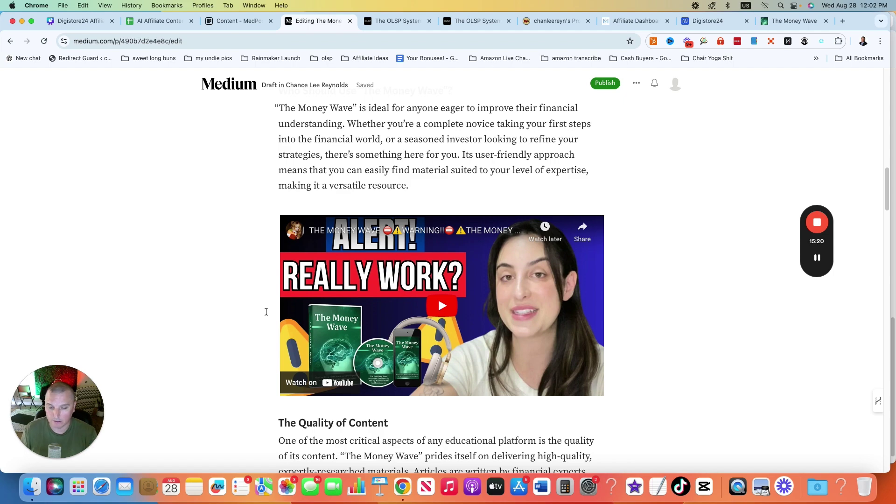
{"action": "scroll", "coordinate": [264, 314], "scroll_direction": "down", "scroll_amount": 7}
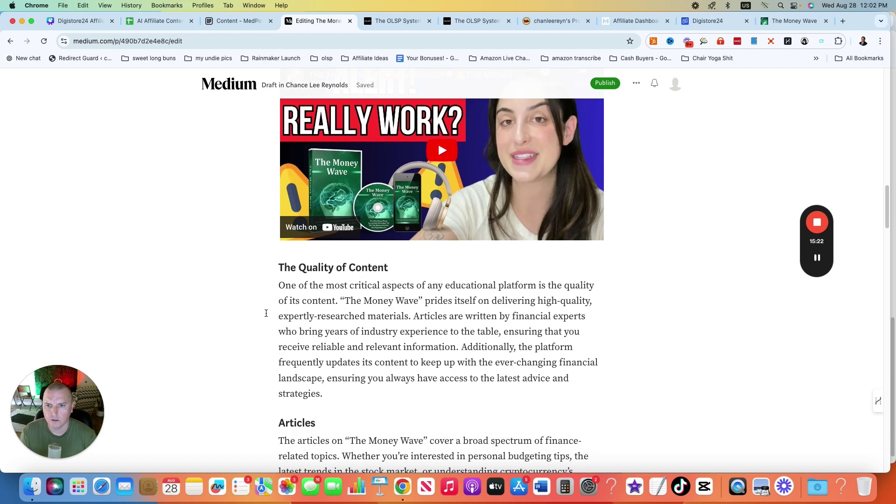
{"action": "scroll", "coordinate": [261, 318], "scroll_direction": "down", "scroll_amount": 10}
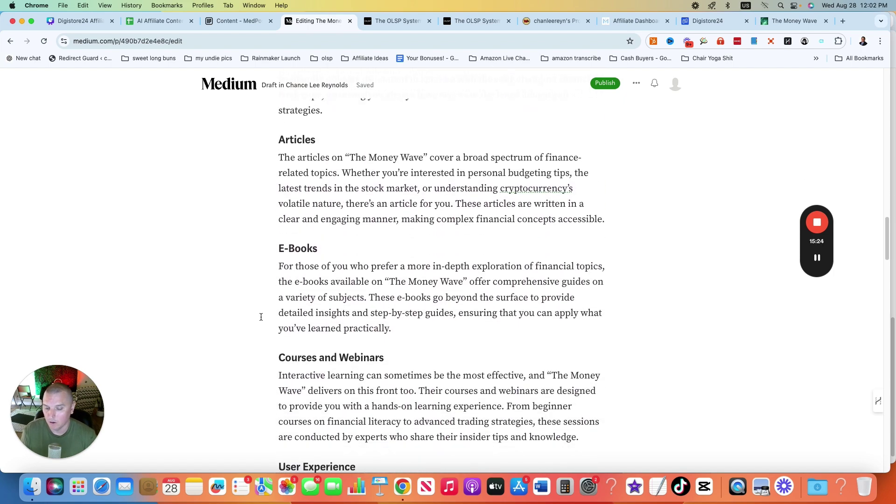
{"action": "scroll", "coordinate": [261, 318], "scroll_direction": "down", "scroll_amount": 20}
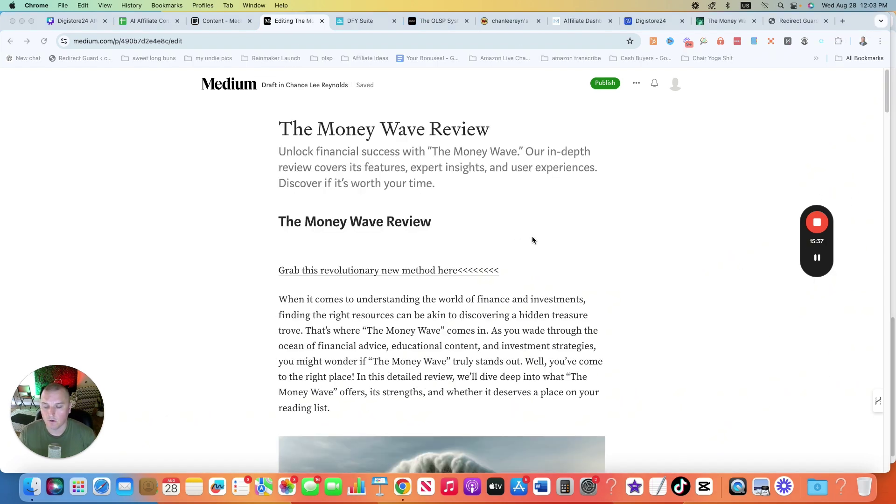
Step: Publish The Money Wave Review now and bring up its sharing options
{"action": "left_click", "coordinate": [606, 83]}
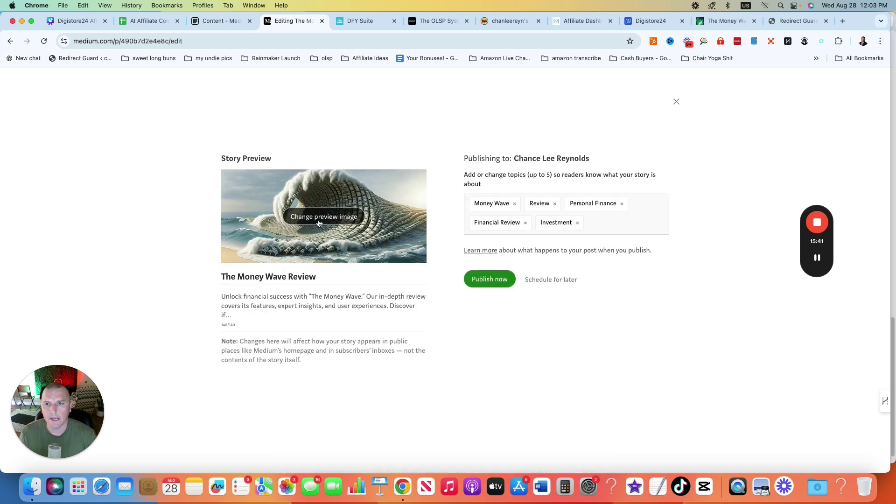
{"action": "left_click", "coordinate": [489, 279]}
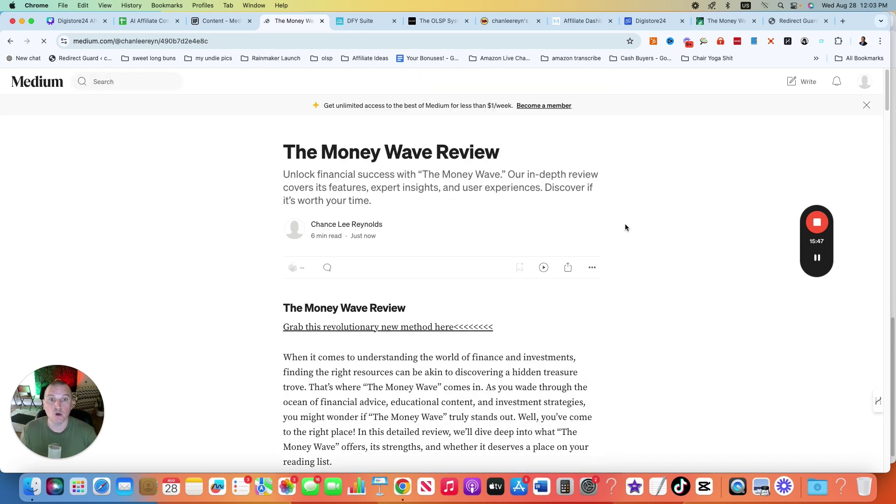
{"action": "left_click", "coordinate": [569, 267]}
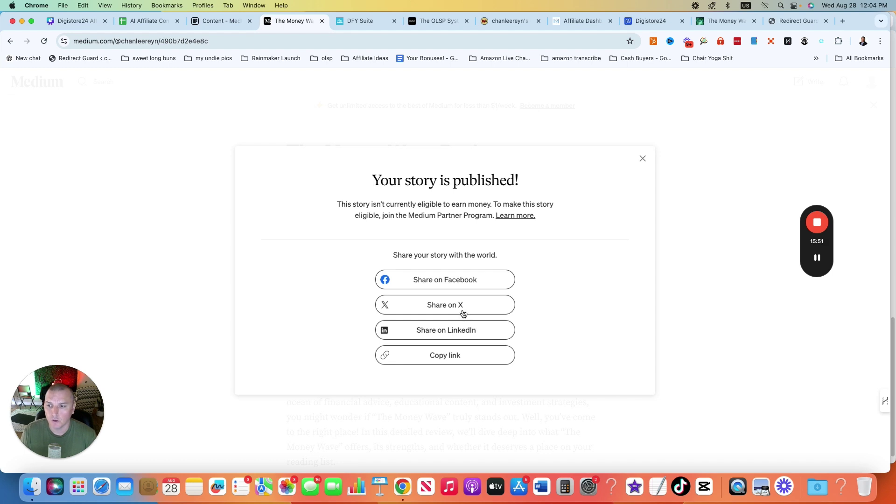
Step: Post The Money Wave Review's Medium link on X without the 'I just published' opener
{"action": "left_click", "coordinate": [435, 308]}
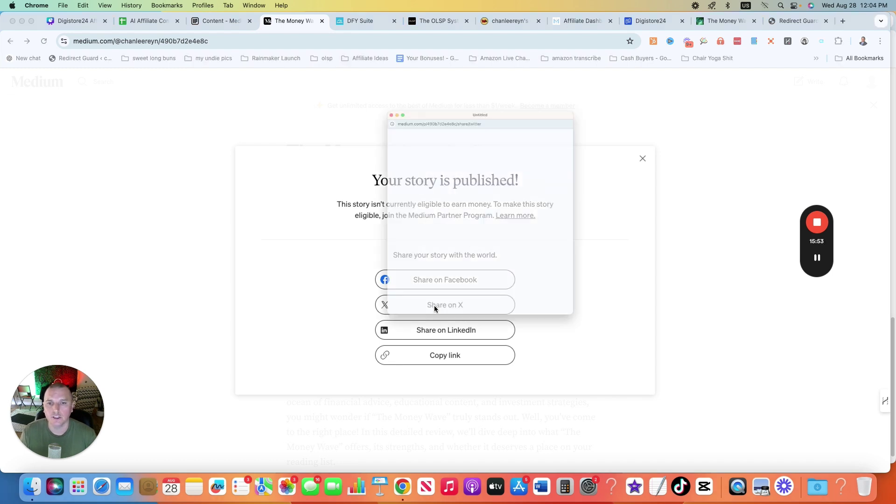
{"action": "left_click_drag", "start_coordinate": [445, 53], "coordinate": [438, 42]}
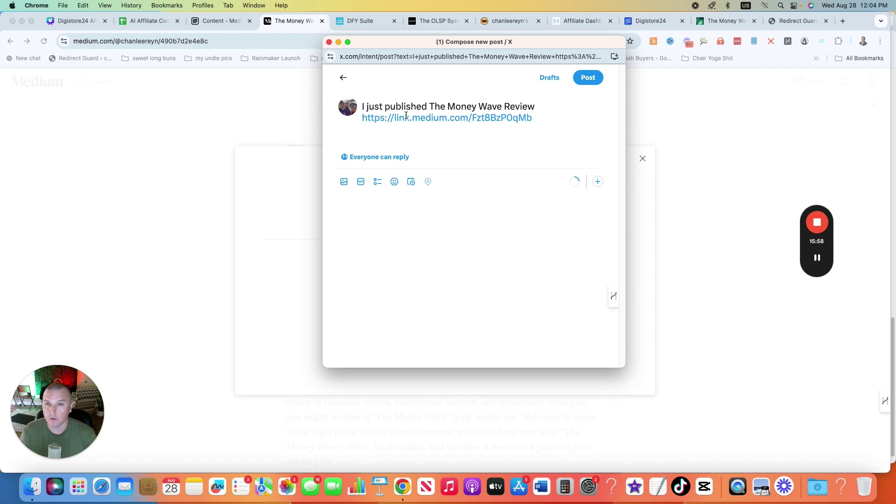
{"action": "left_click_drag", "start_coordinate": [427, 106], "coordinate": [367, 106]}
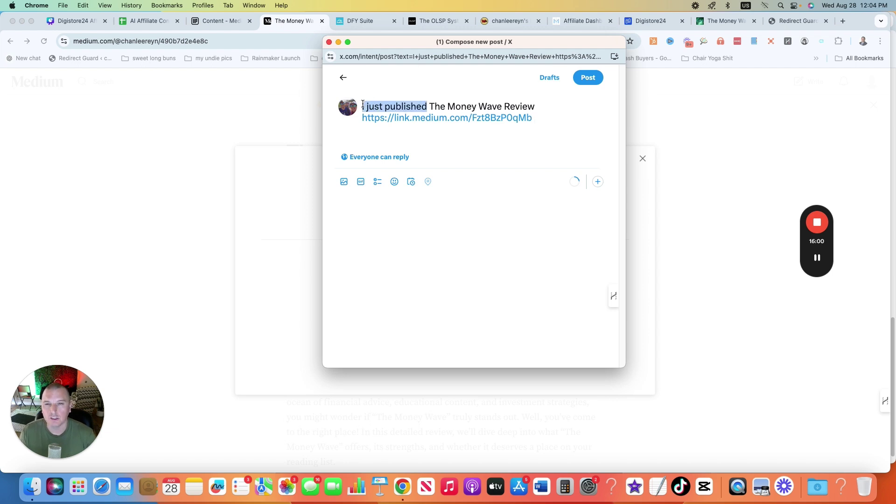
{"action": "key", "text": "BackSpace"}
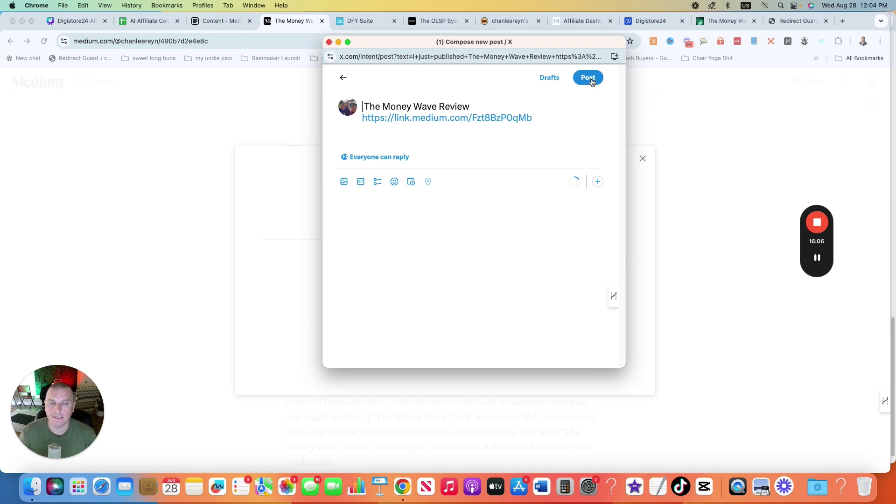
{"action": "left_click", "coordinate": [590, 79]}
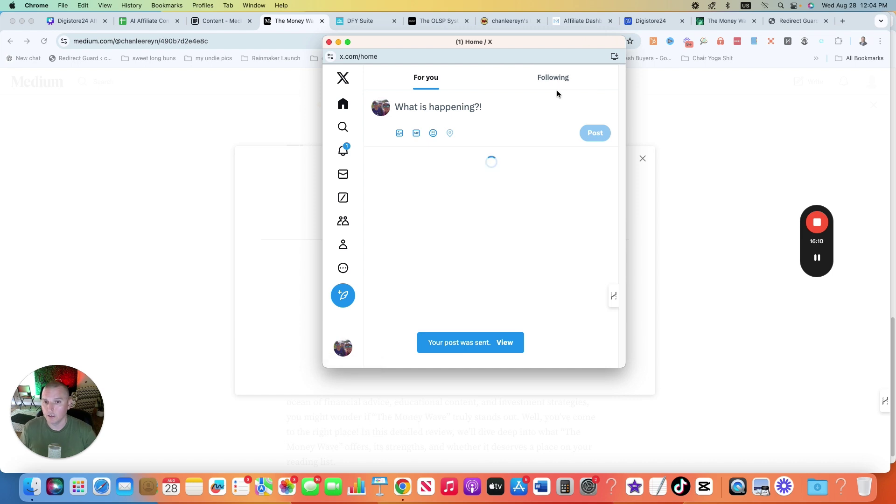
{"action": "left_click", "coordinate": [329, 42]}
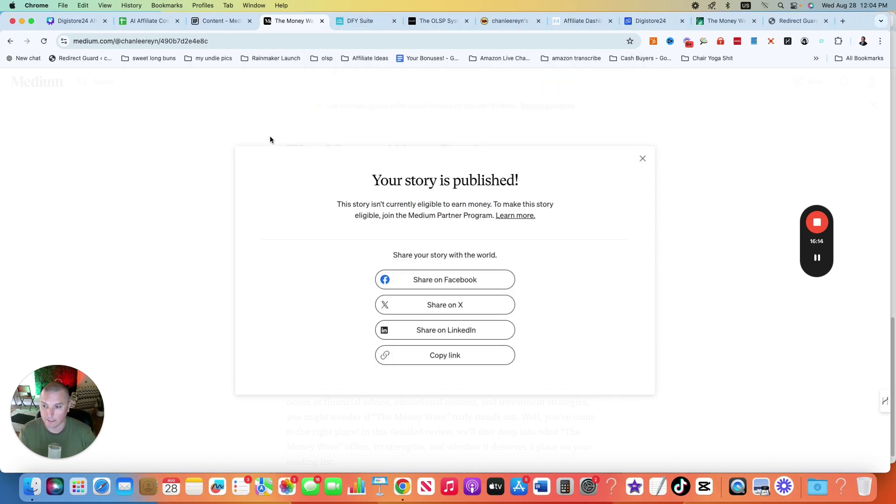
{"action": "left_click", "coordinate": [642, 160]}
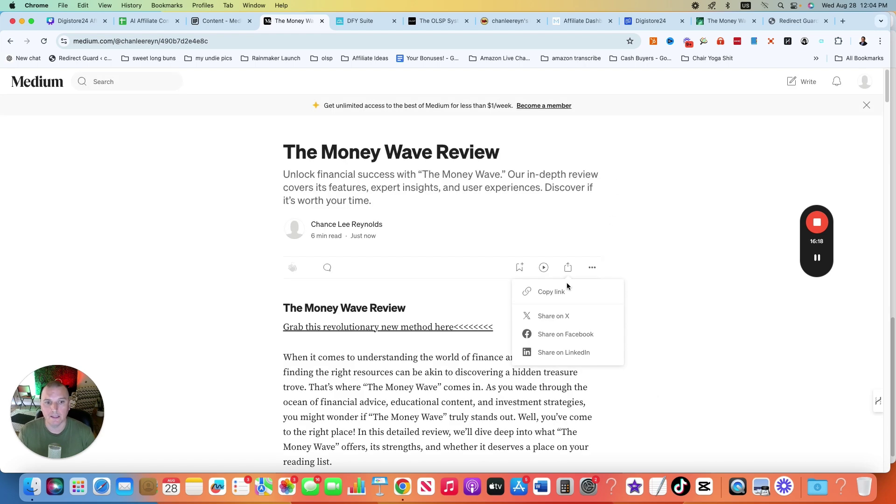
Step: Copy the Medium story's link, then open the DFY Suite link from cell K7 in the spreadsheet
{"action": "left_click", "coordinate": [555, 295]}
{"action": "key", "text": "super+2"}
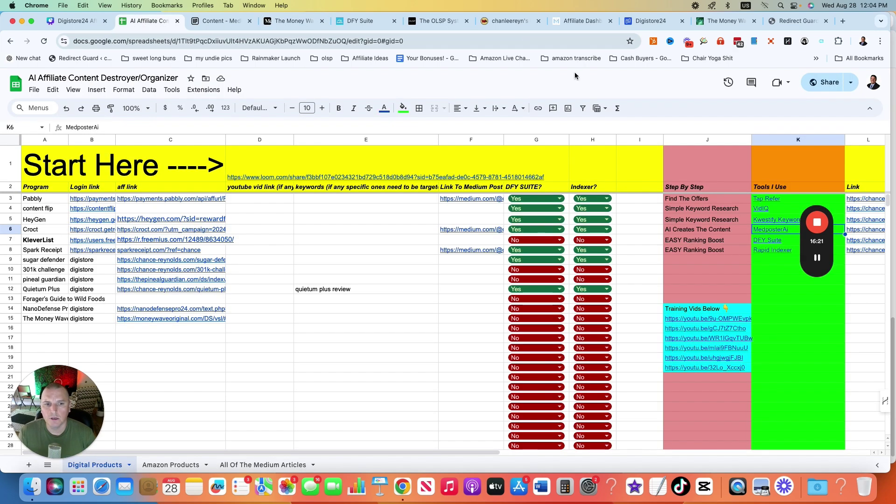
{"action": "mouse_move", "coordinate": [808, 223]}
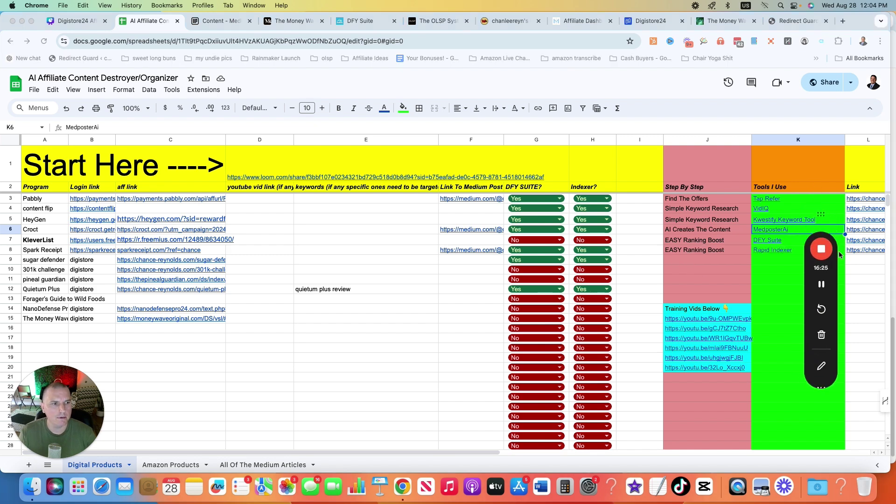
{"action": "left_click", "coordinate": [768, 241]}
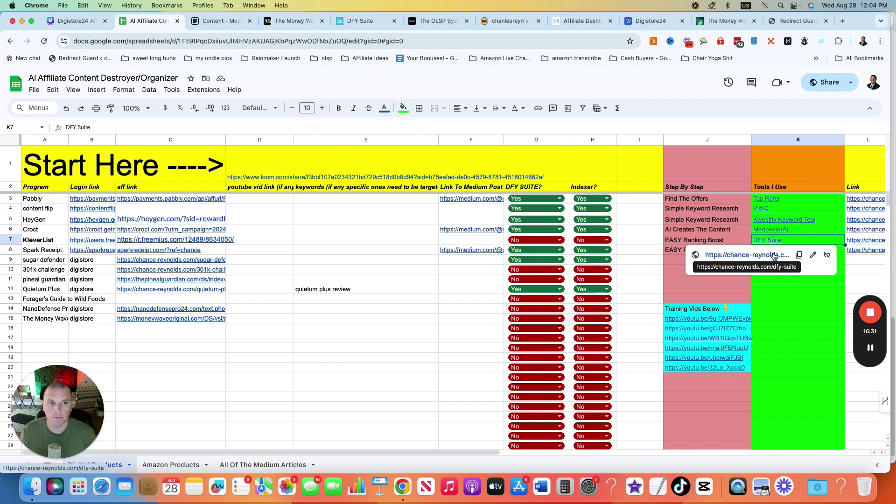
{"action": "left_click", "coordinate": [747, 255]}
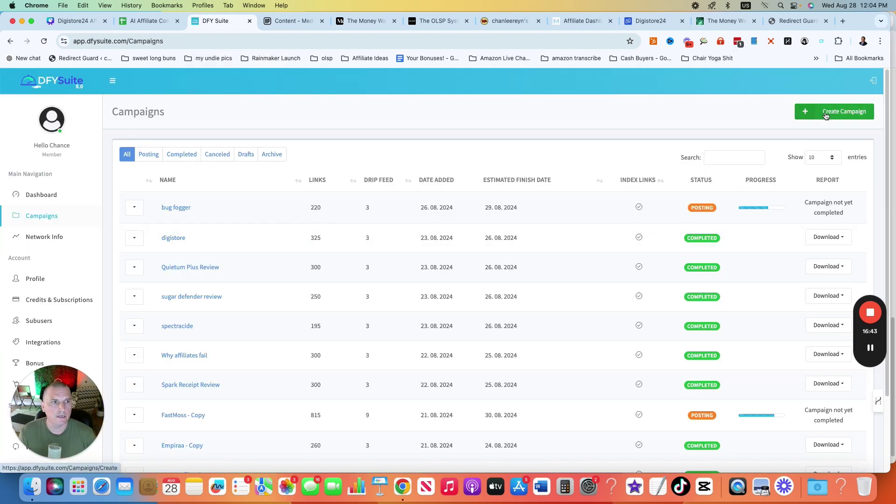
Step: Create a new campaign named 'Money Wave Review' targeting the Medium article URL
{"action": "left_click", "coordinate": [825, 115]}
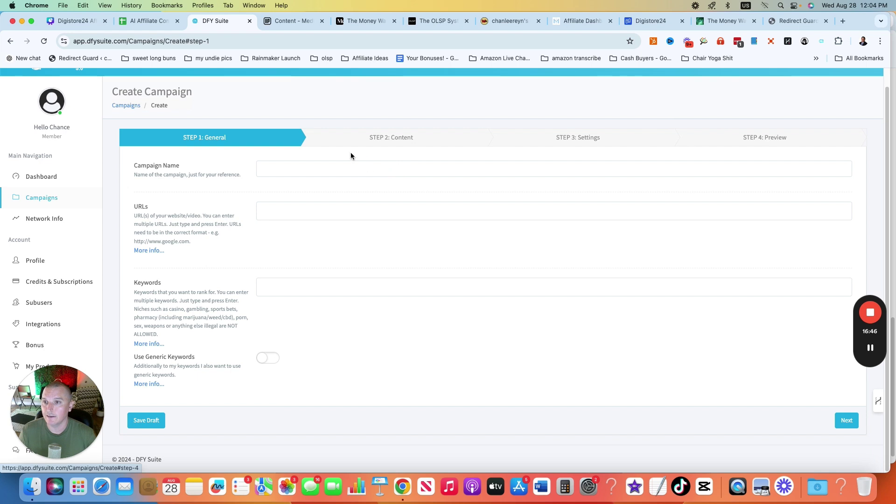
{"action": "left_click", "coordinate": [331, 169]}
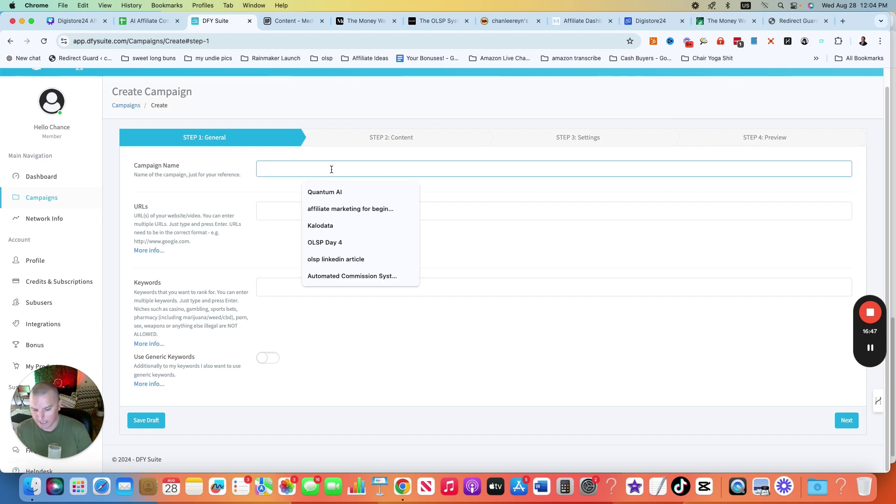
{"action": "type", "text": "Money Wa"}
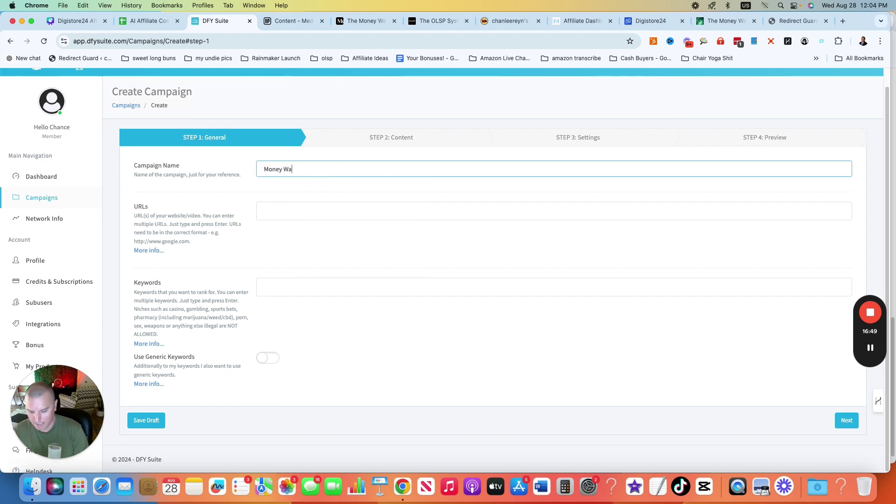
{"action": "type", "text": "ve Review"}
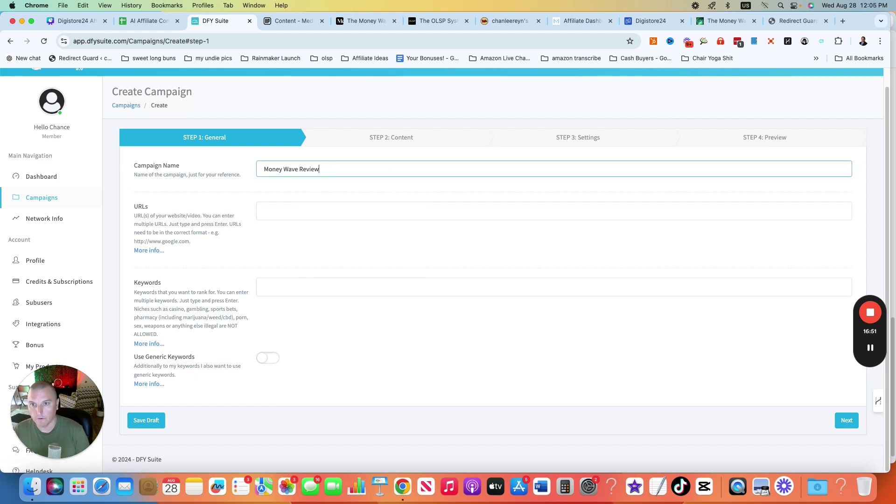
{"action": "left_click", "coordinate": [295, 216]}
{"action": "type", "text": "8c"}
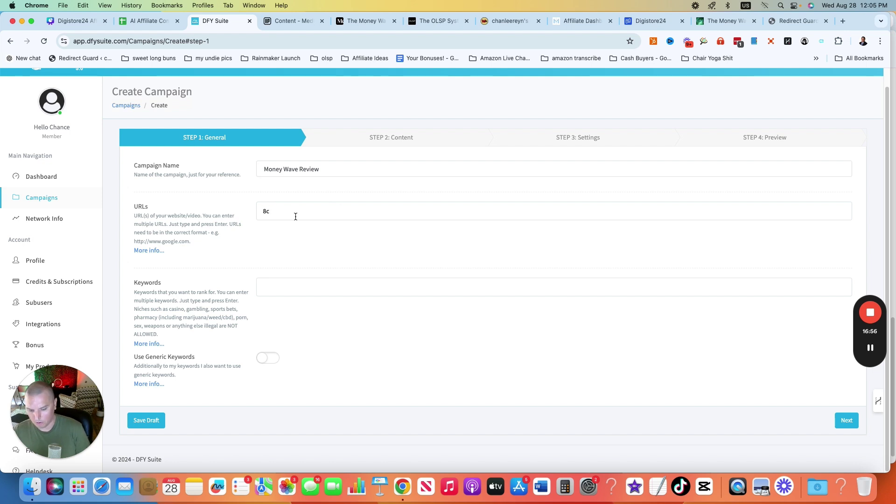
{"action": "key", "text": "Return"}
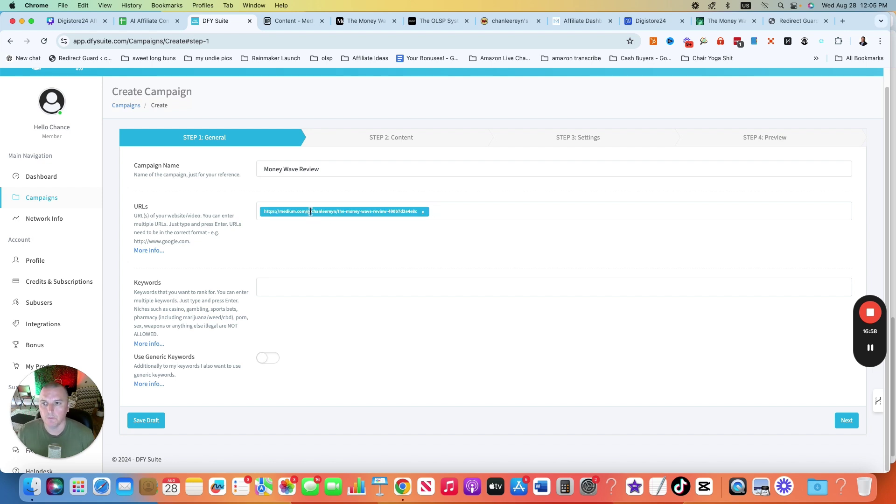
Step: Add the keyword 'Money Wave Review' and continue to the Content step
{"action": "left_click", "coordinate": [300, 289]}
{"action": "type", "text": "Money"}
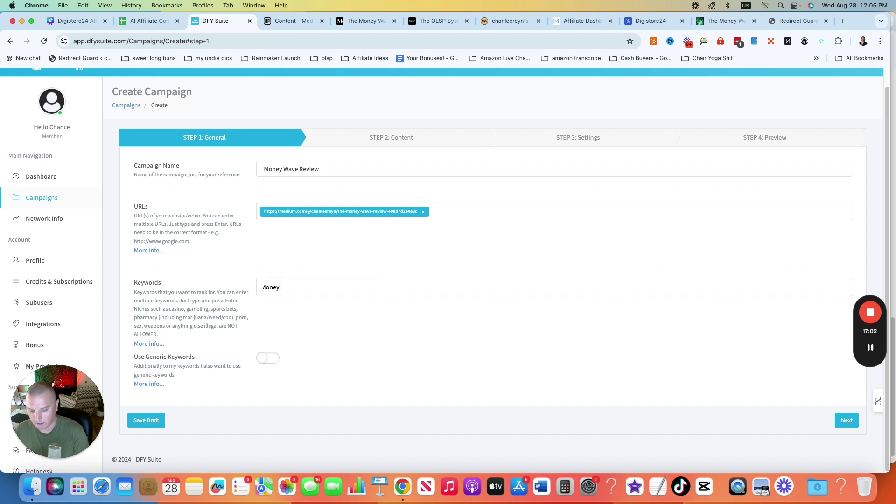
{"action": "type", "text": " Wave Re"}
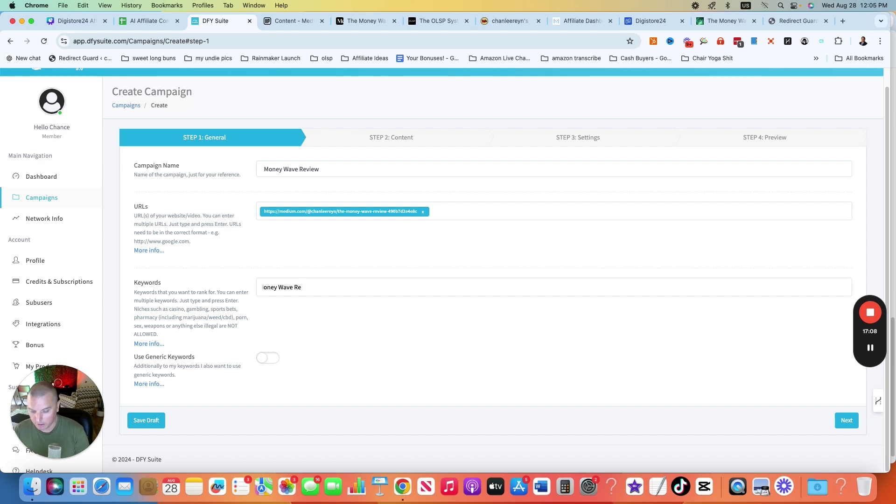
{"action": "type", "text": "view"}
{"action": "key", "text": "Return"}
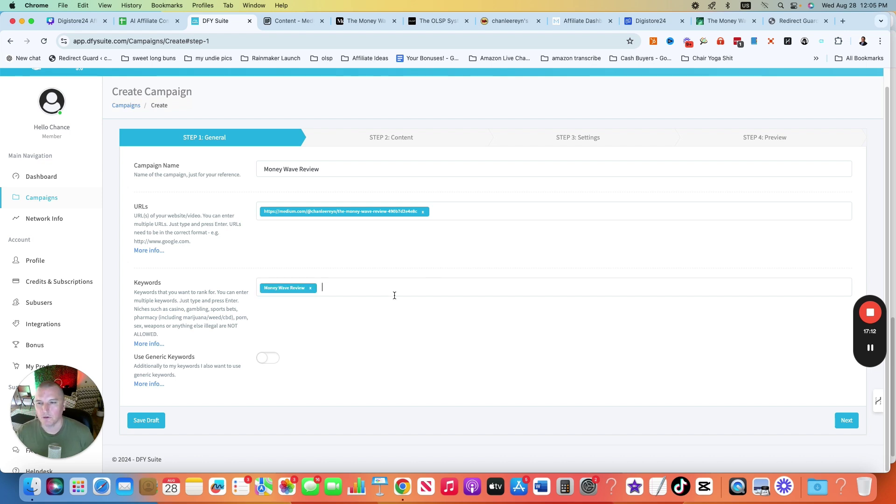
{"action": "left_click", "coordinate": [847, 420]}
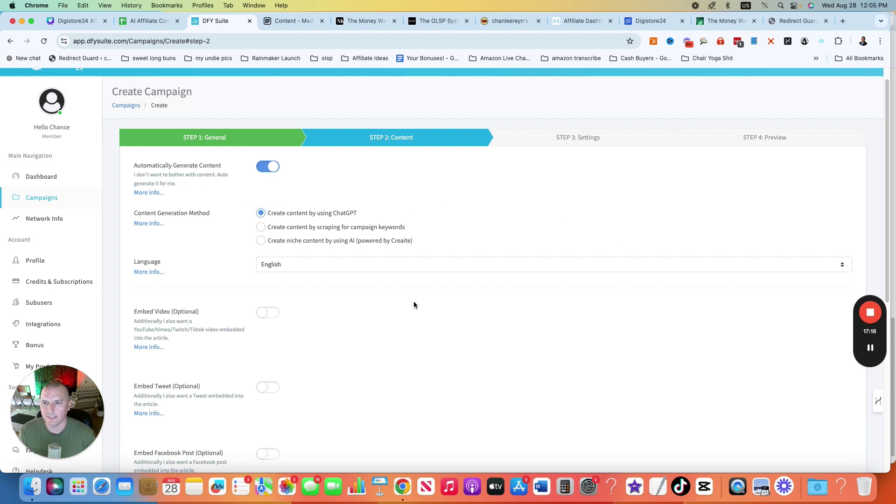
Step: Keep the content without an embedded video and set Link Quantity to 100
{"action": "scroll", "coordinate": [415, 324], "scroll_direction": "down", "scroll_amount": 1}
{"action": "scroll", "coordinate": [416, 324], "scroll_direction": "down", "scroll_amount": 1}
{"action": "left_click", "coordinate": [269, 267]}
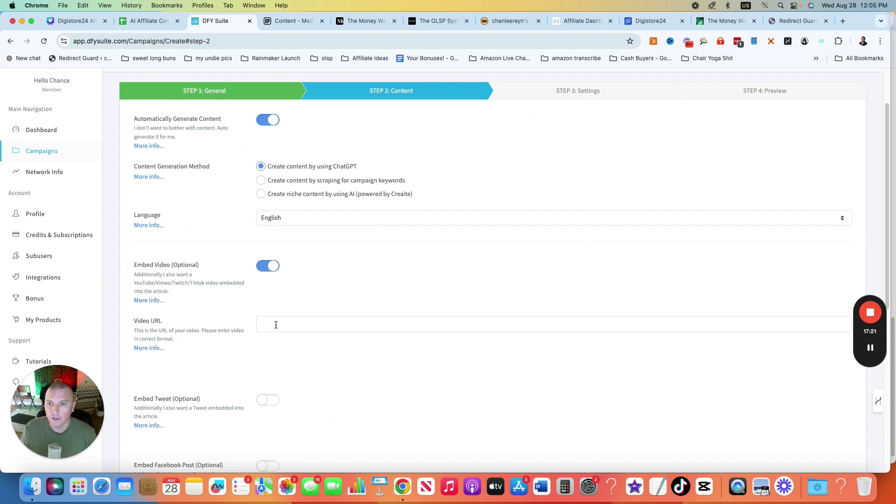
{"action": "left_click", "coordinate": [268, 265]}
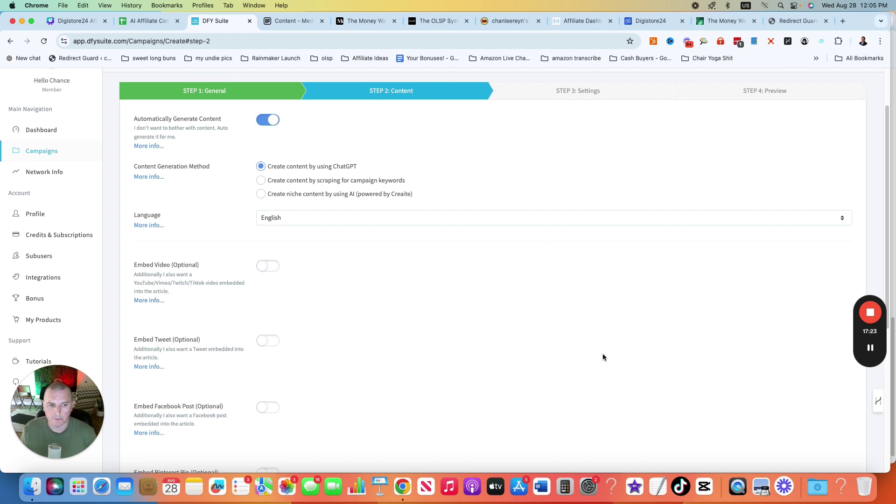
{"action": "scroll", "coordinate": [604, 356], "scroll_direction": "down", "scroll_amount": 4}
{"action": "scroll", "coordinate": [632, 329], "scroll_direction": "down", "scroll_amount": 2}
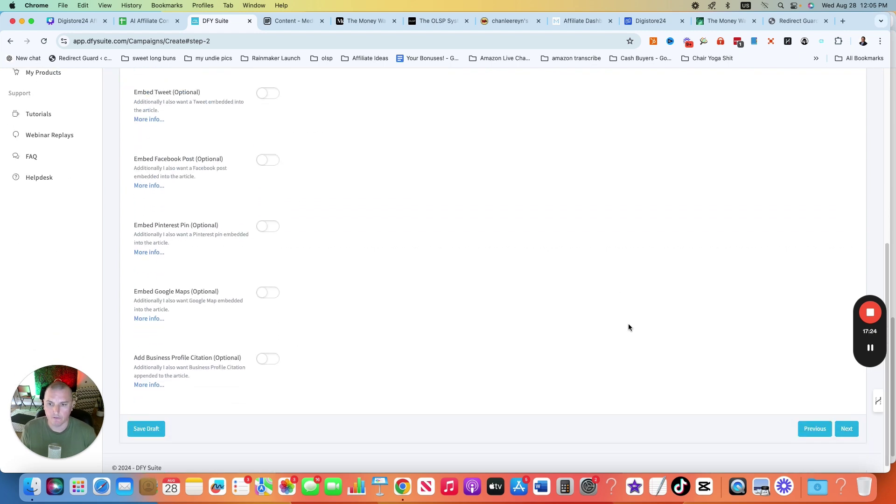
{"action": "left_click", "coordinate": [836, 428]}
{"action": "left_click_drag", "start_coordinate": [264, 185], "coordinate": [274, 189]}
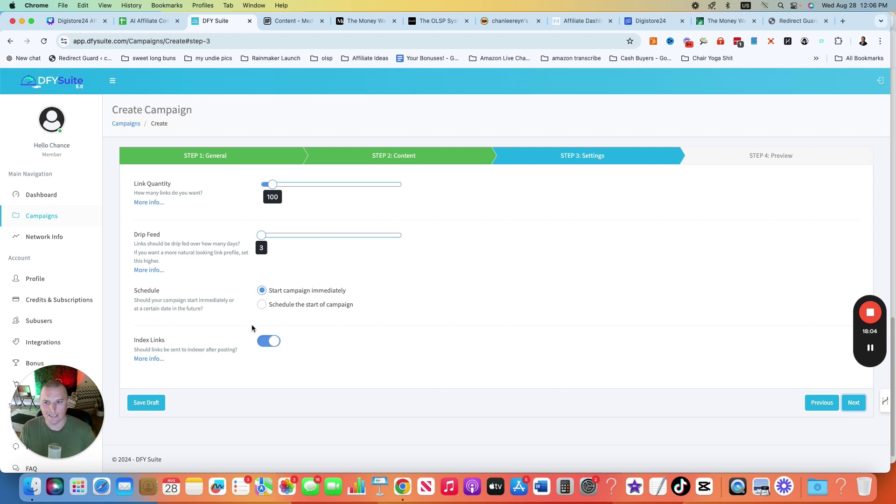
Step: Submit the Money Wave Review campaign from its Preview step, then return to the spreadsheet
{"action": "left_click", "coordinate": [854, 404]}
{"action": "scroll", "coordinate": [607, 304], "scroll_direction": "down", "scroll_amount": 3}
{"action": "left_click", "coordinate": [844, 420]}
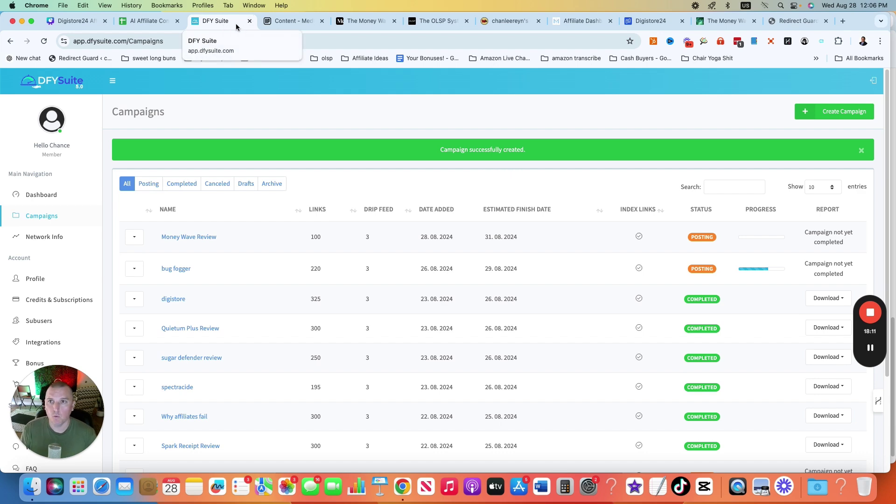
{"action": "key", "text": "ctrl+shift+Tab"}
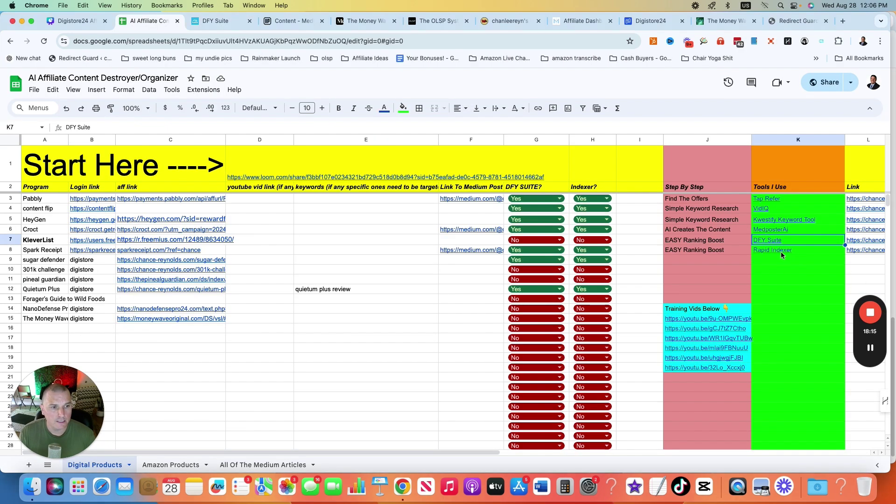
Step: Open the Rapid Indexer link from cell K8 in the tools list
{"action": "left_click", "coordinate": [780, 252]}
{"action": "left_click", "coordinate": [772, 265]}
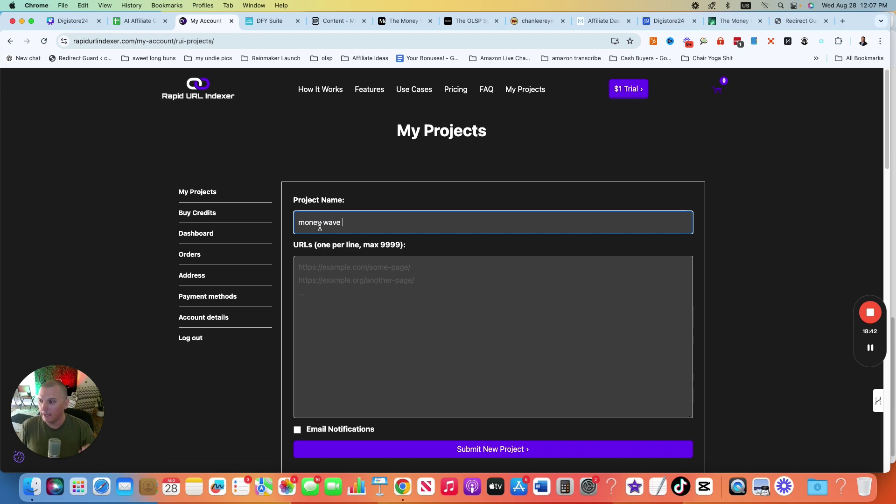
Step: Paste the Medium article URL into the 'money wave' project's URL list
{"action": "left_click", "coordinate": [316, 267]}
{"action": "key", "text": "super+v"}
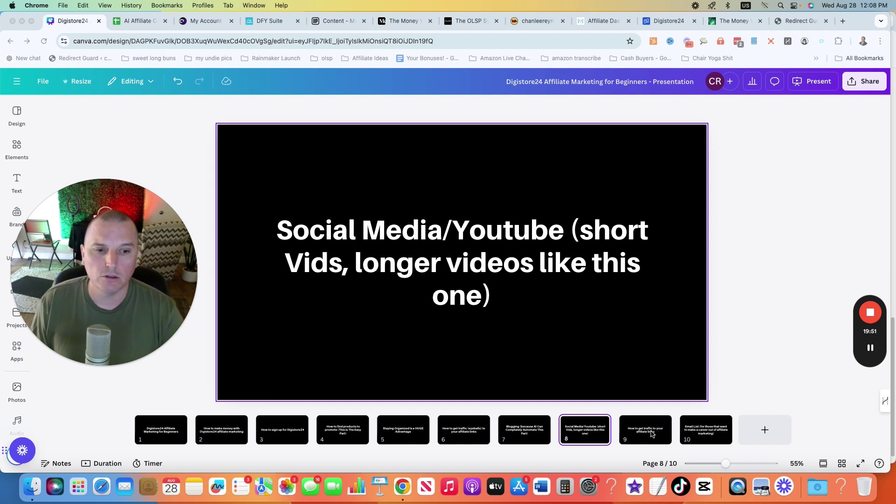
Step: Jump to slide 10, the Email List slide
{"action": "left_click", "coordinate": [707, 435]}
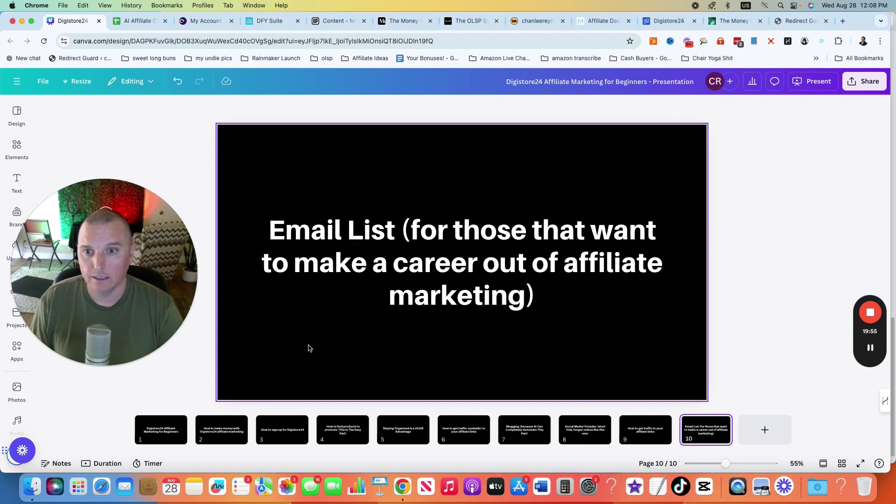